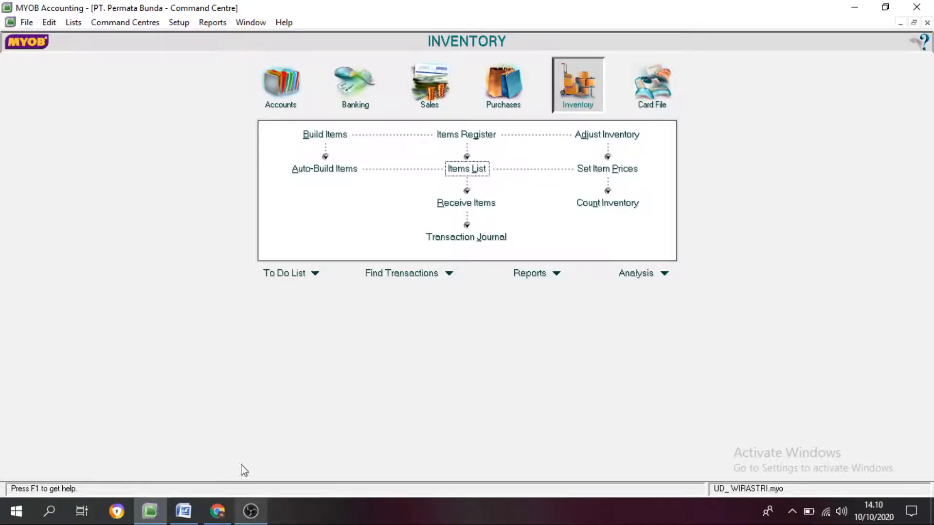
- Place the MYOB Accounting window side by side with the Word document SOAL UKK Akuntansi P 1-2017-REVISI
left_click(183, 511)
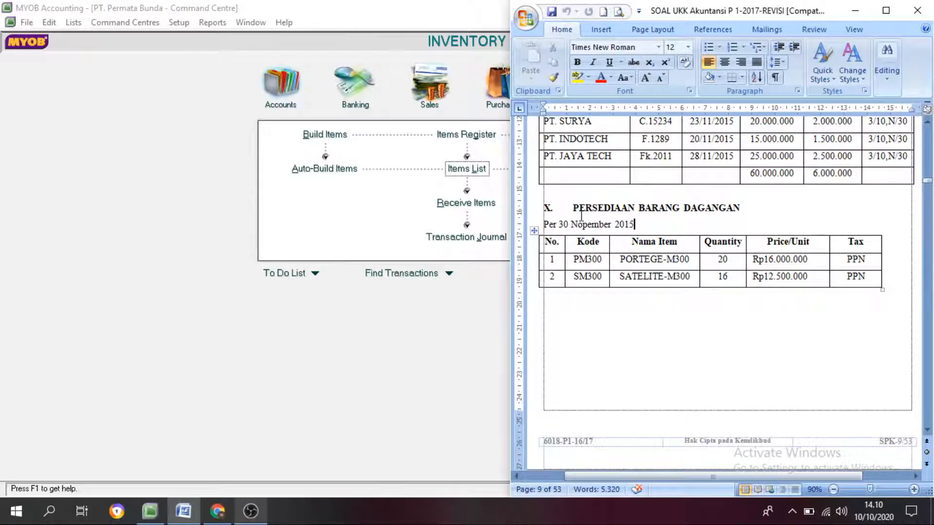
left_click(323, 317)
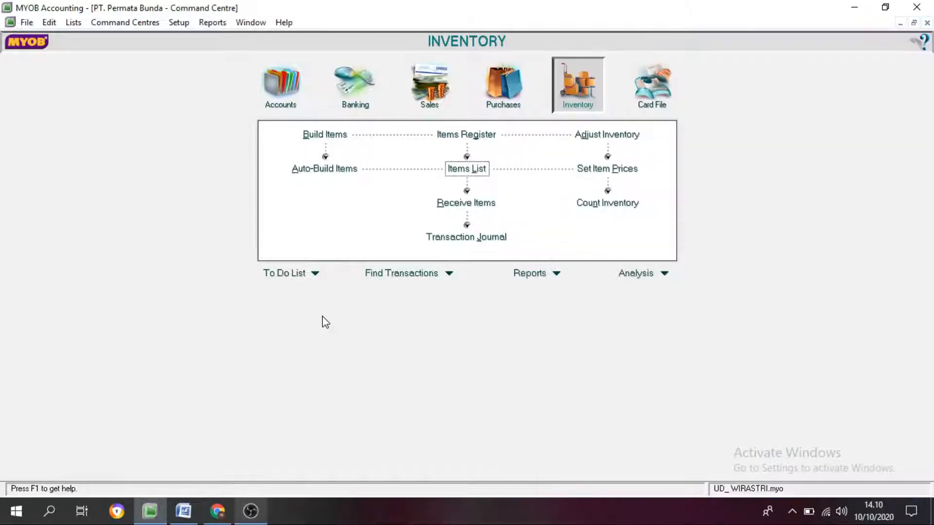
key("super+Left")
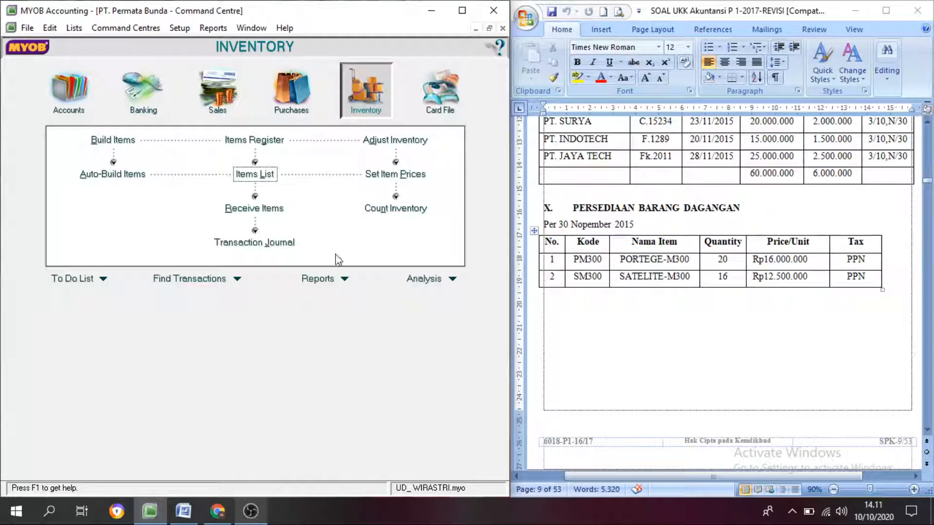
- Create a new item in the inventory Items List with item number PMW300 and name PORTAGE-M300
left_click(232, 106)
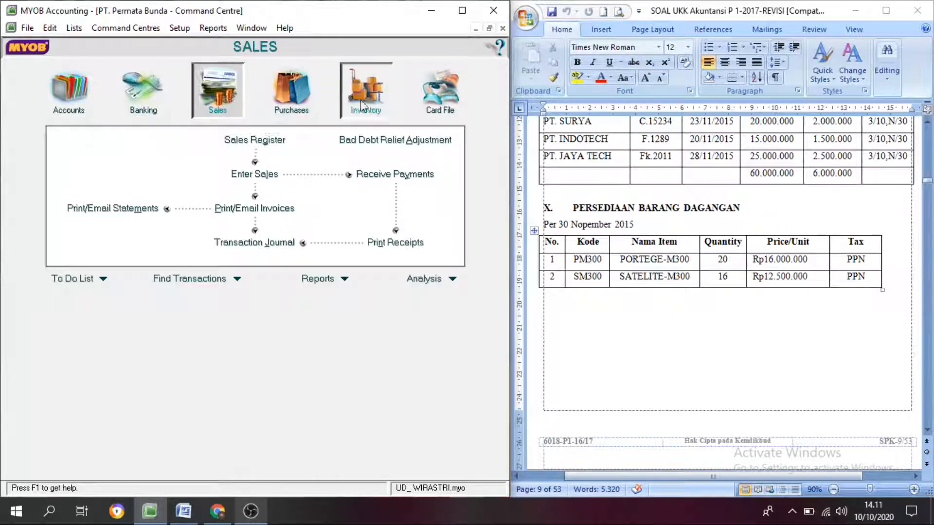
left_click(365, 101)
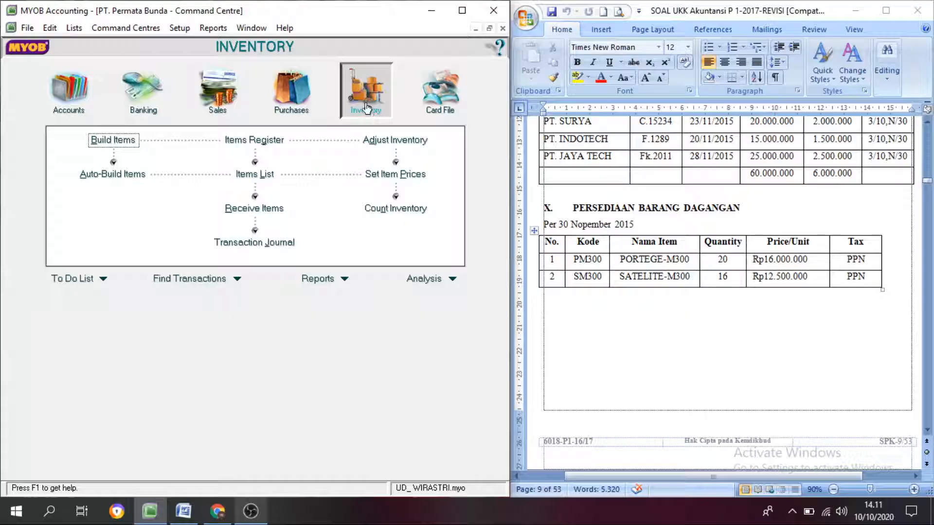
left_click(258, 176)
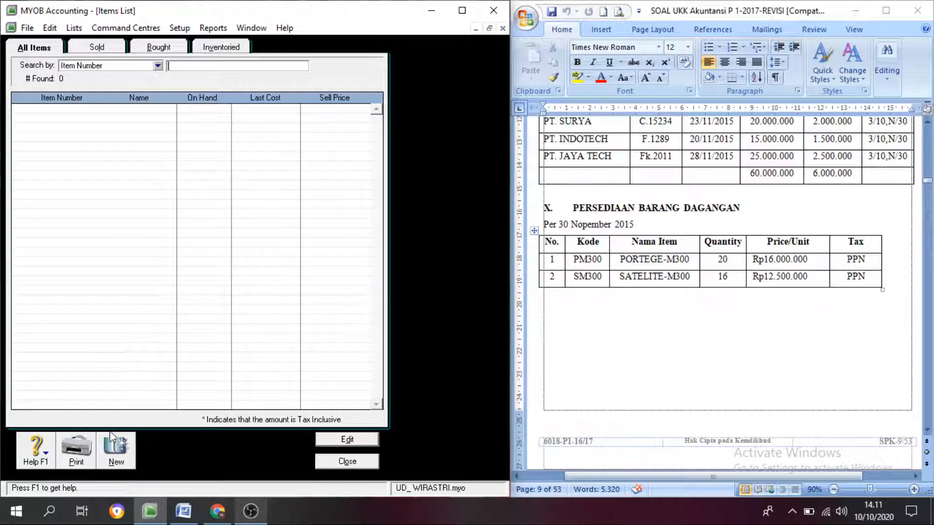
left_click(118, 452)
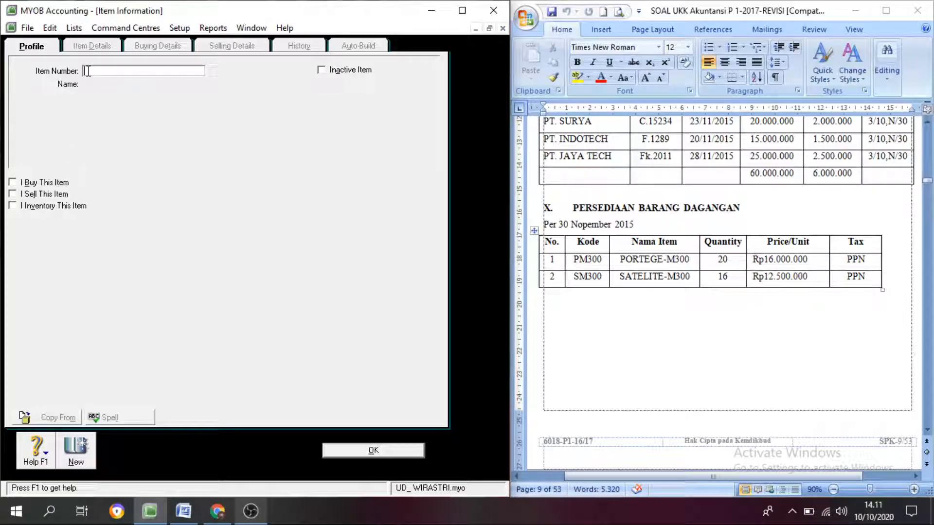
type("PMW3")
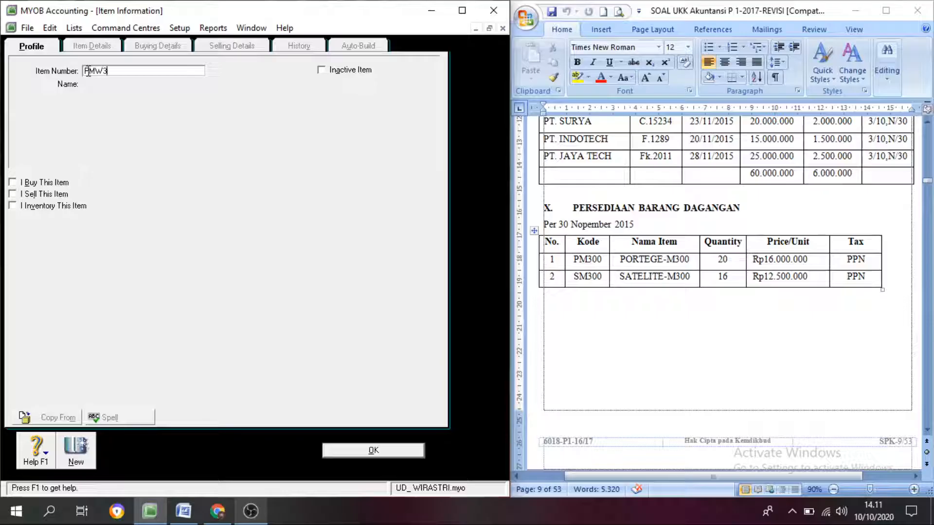
type("00")
key("Tab")
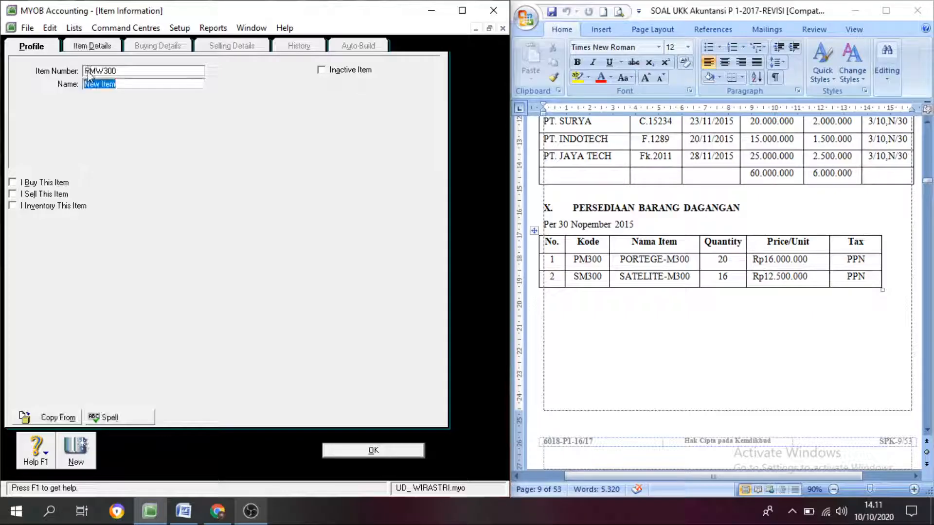
type("PURTAGEM3")
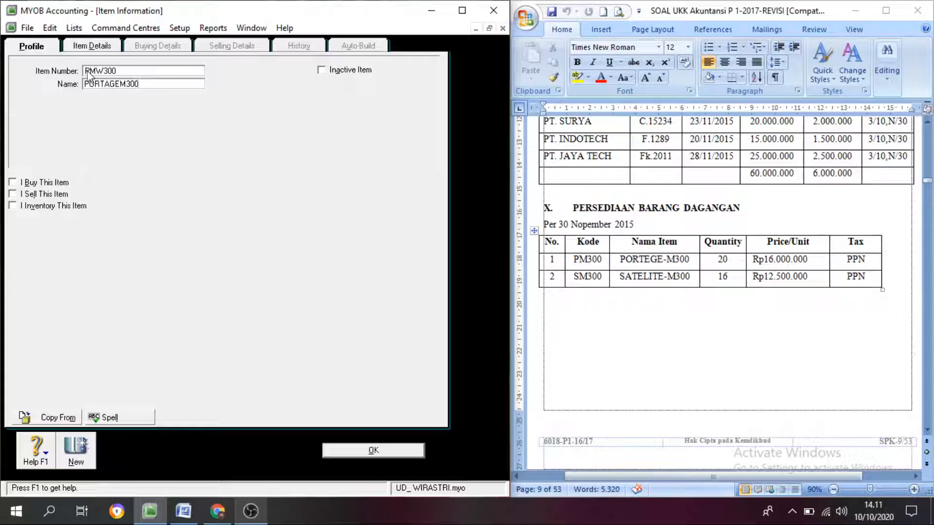
key("BackSpace")
type("-M")
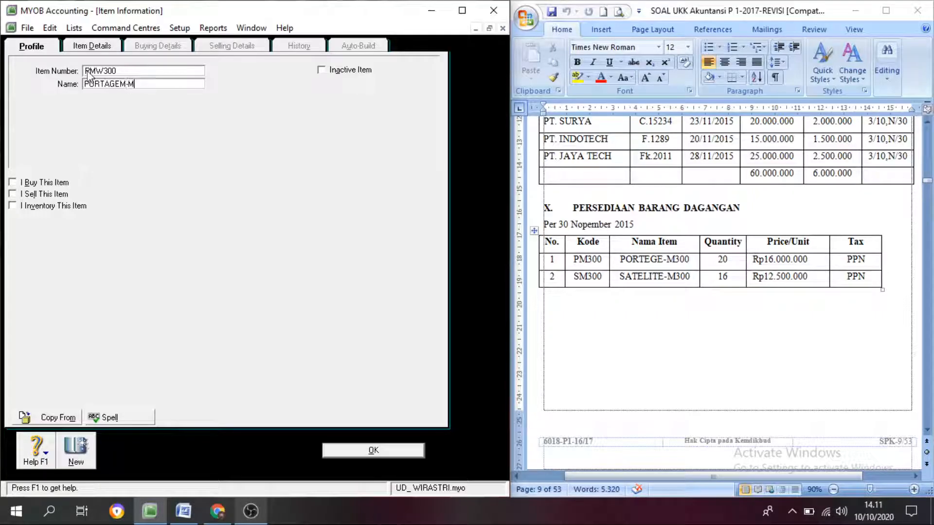
type("300M3")
- Mark item PMW300 as bought, sold and inventoried
left_click(22, 183)
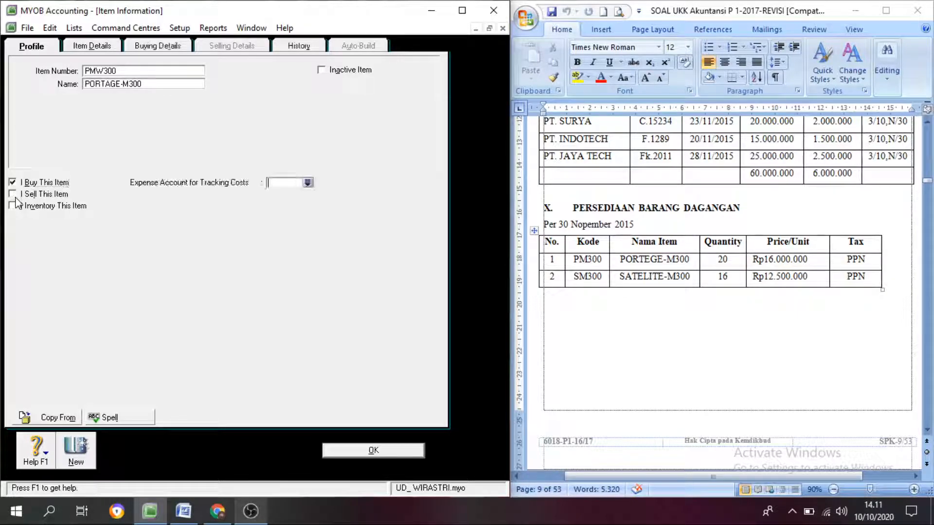
left_click(17, 195)
left_click(13, 205)
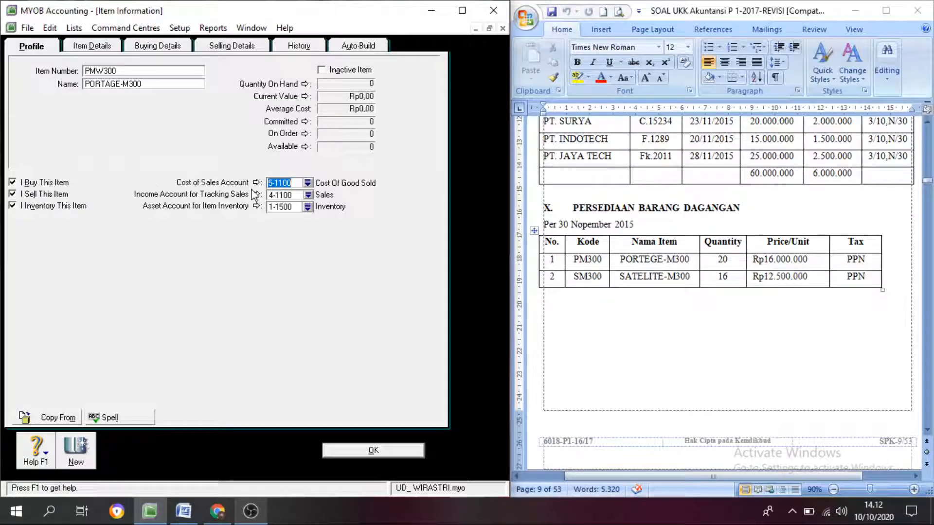
- Assign 5-1100 Cost Of Good Sold as PMW300's cost of sales account and 4-1100 Sales as its income account
left_click(308, 183)
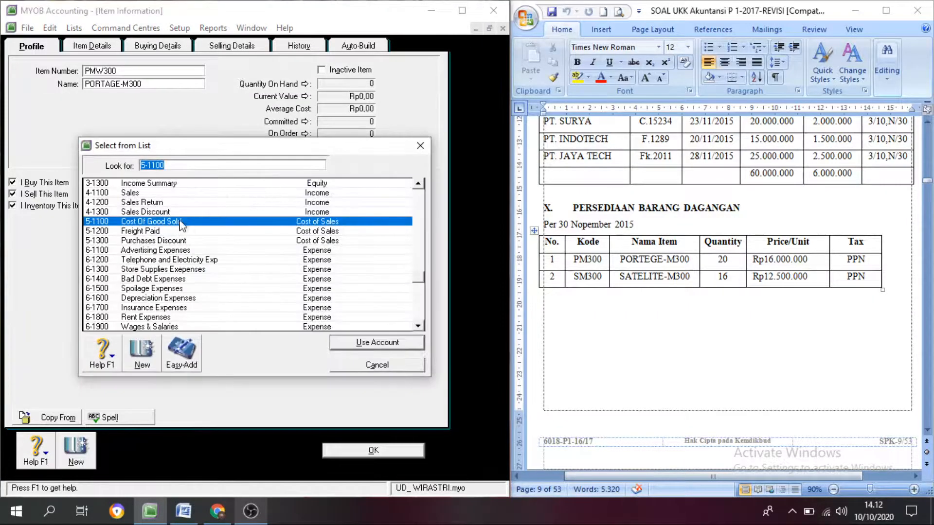
left_click(174, 221)
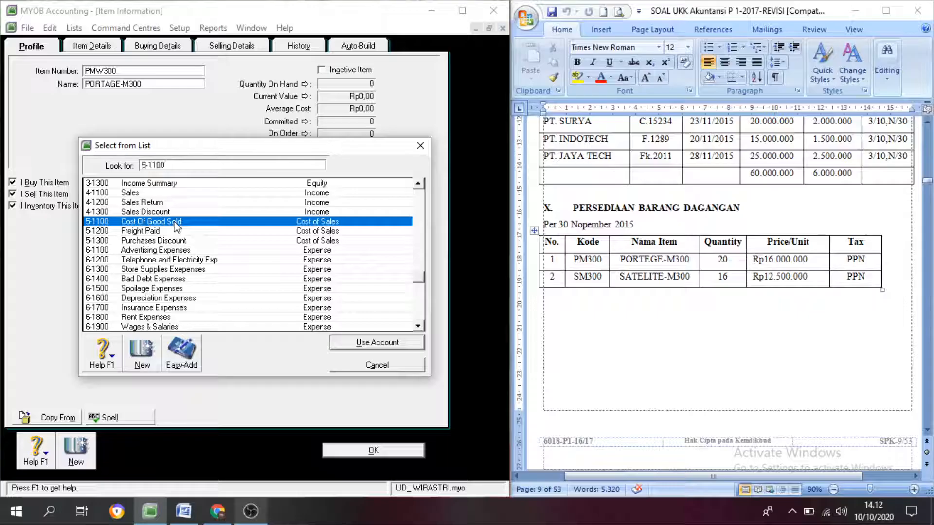
left_click(380, 345)
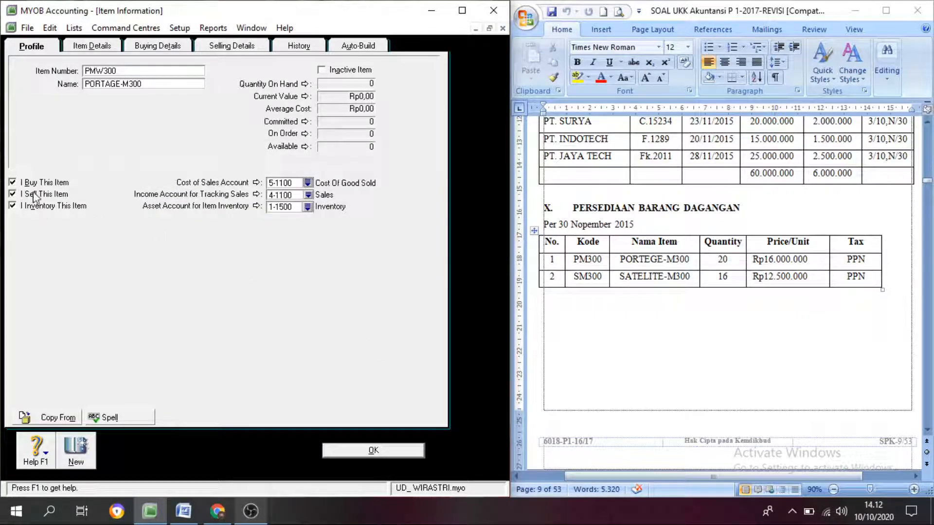
left_click(308, 195)
left_click(156, 222)
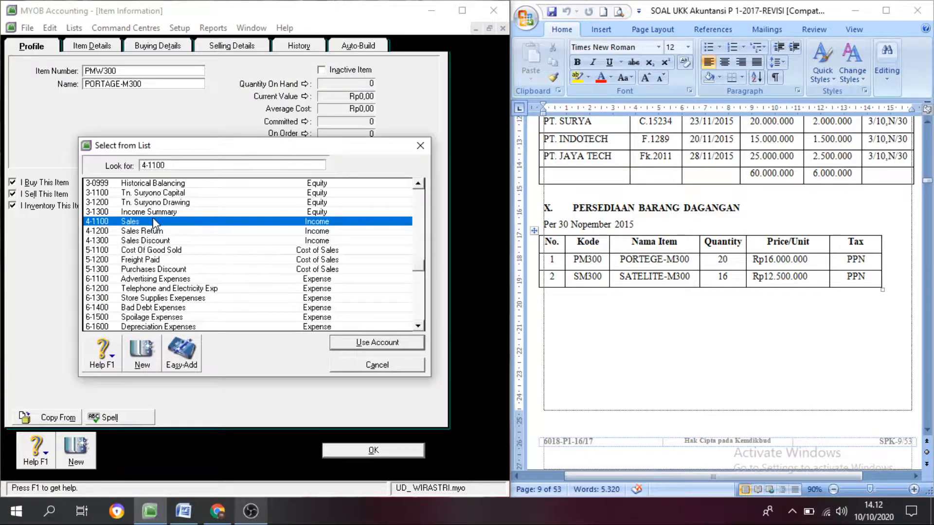
left_click(372, 342)
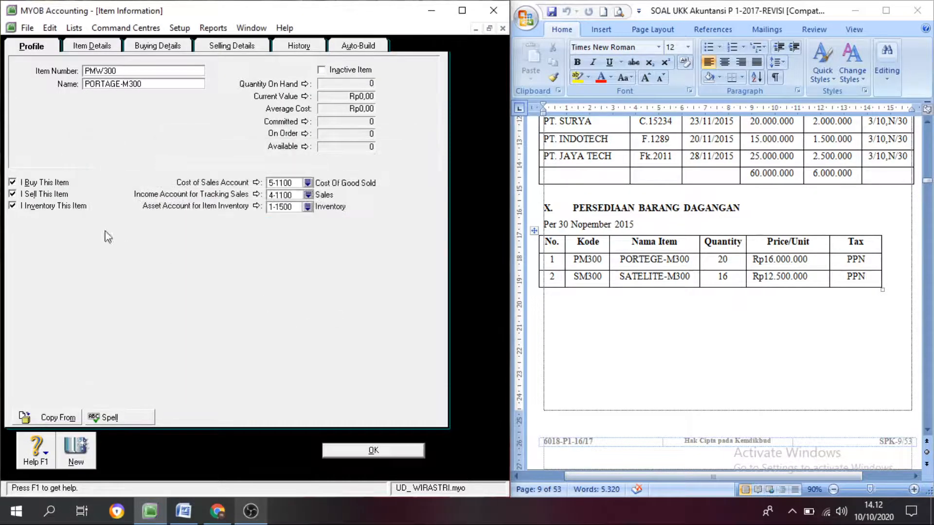
- Keep PMW300 marked as inventoried and assign 1-1500 Inventory as its asset account
left_click(30, 205)
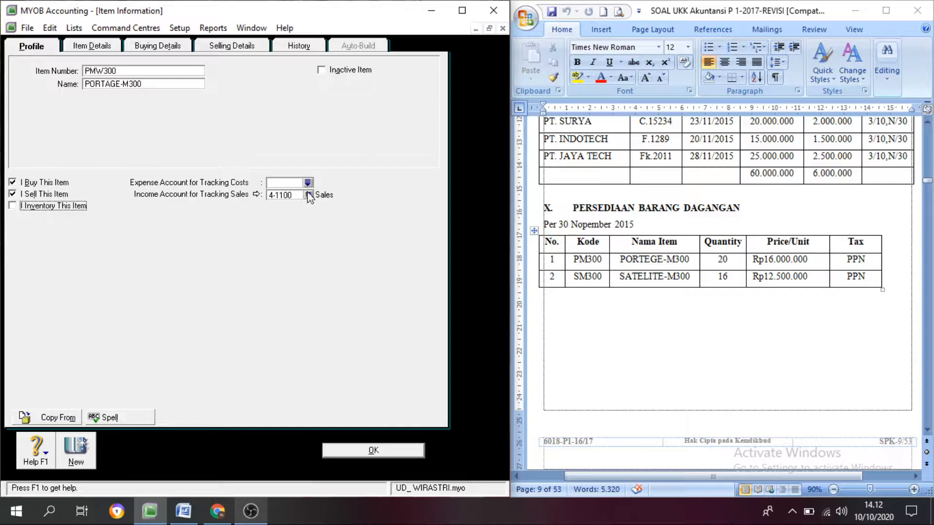
left_click(62, 205)
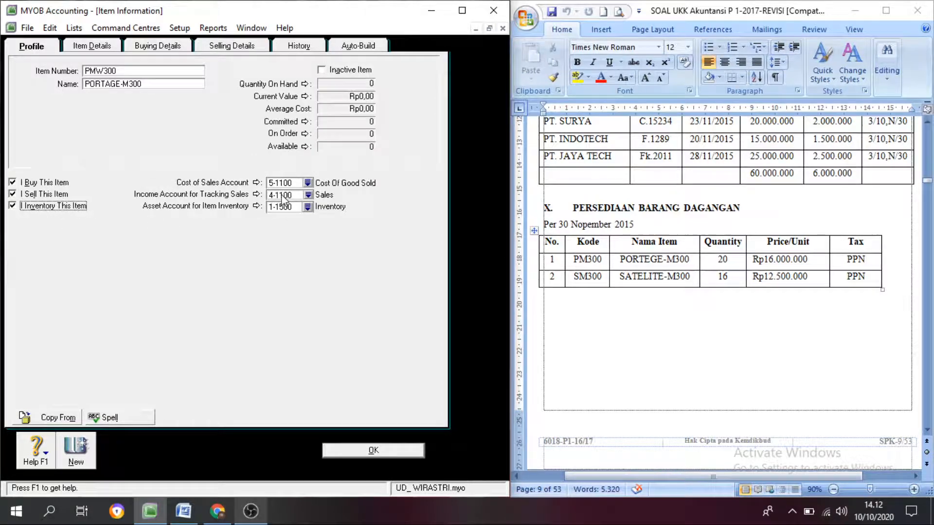
left_click(308, 207)
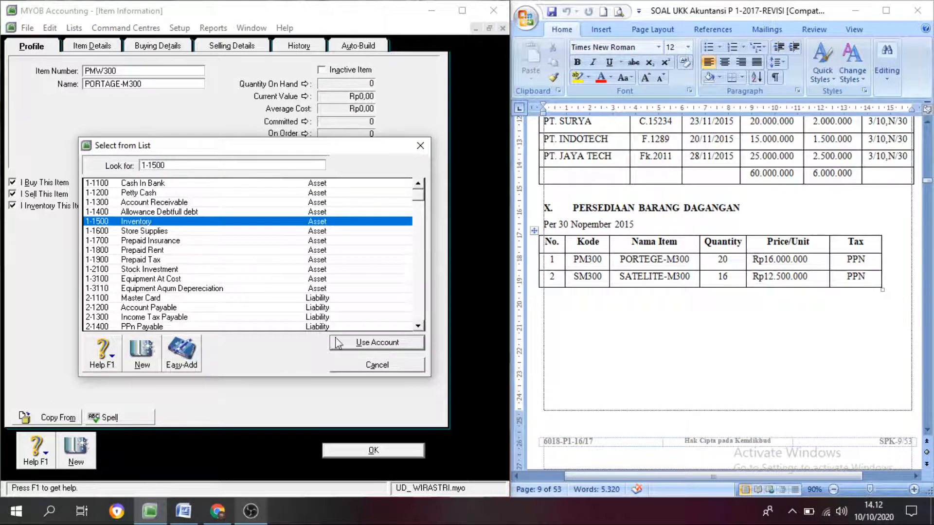
left_click(360, 343)
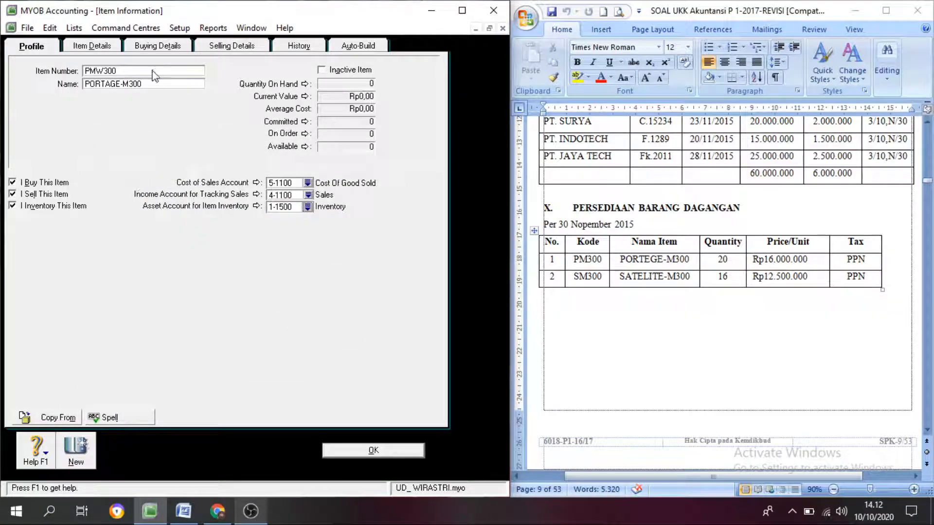
- Set PMW300's tax code when bought to PPN, Pajak Pertambahan Nilai
left_click(156, 47)
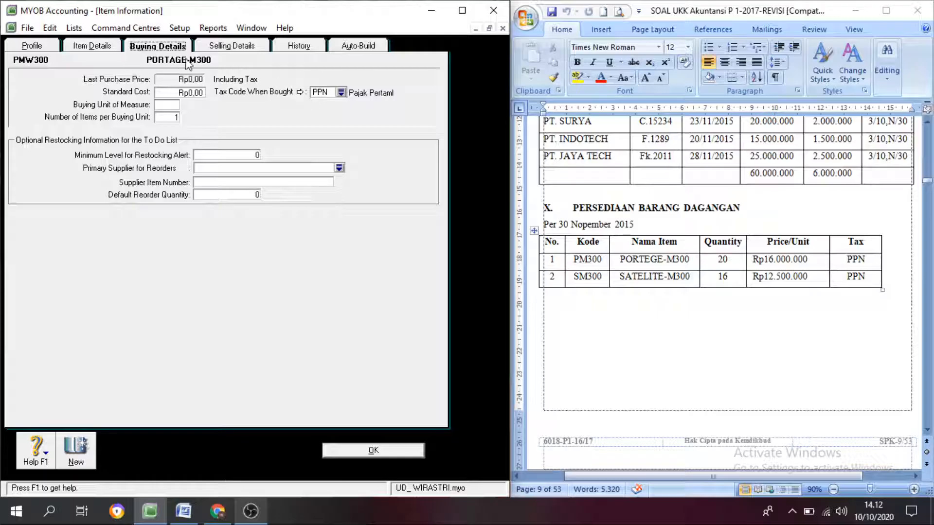
left_click(217, 49)
left_click(161, 51)
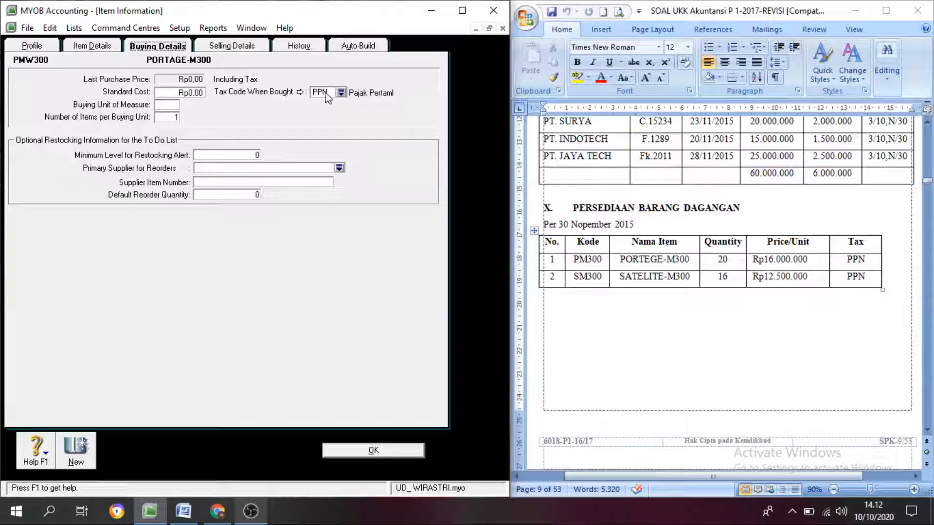
left_click(342, 93)
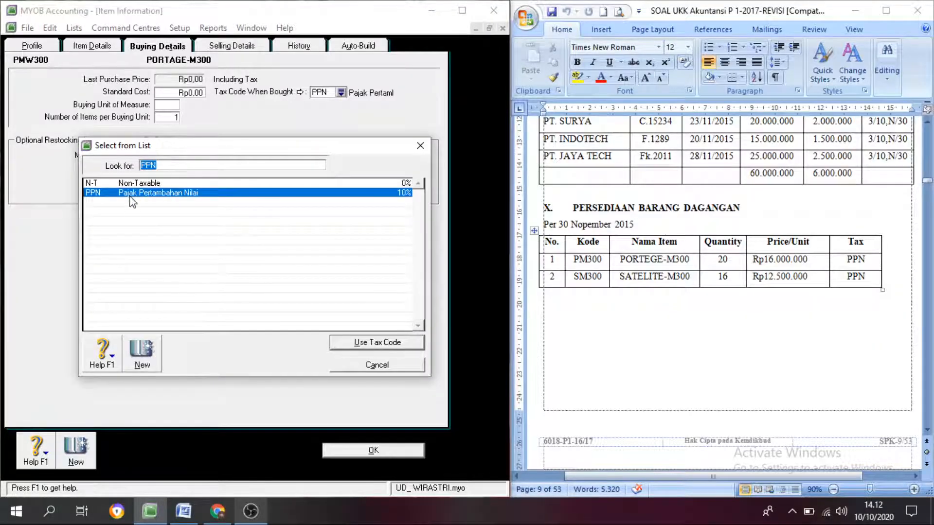
left_click(389, 345)
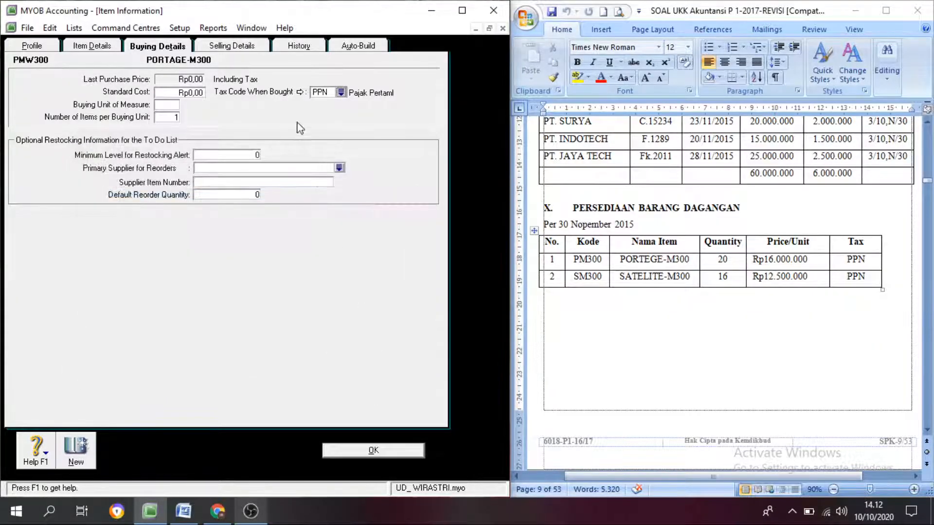
- Set PMW300's tax code when sold to PPN and save the item
left_click(232, 46)
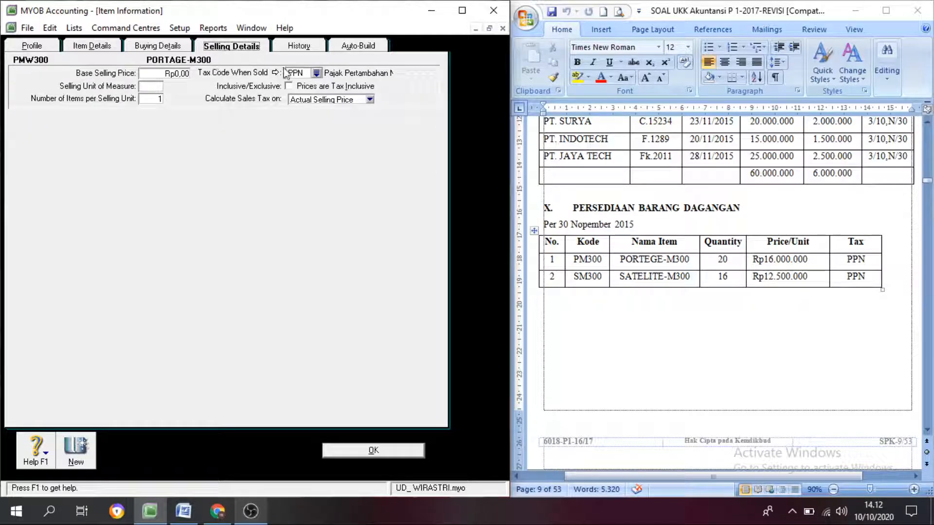
left_click(316, 73)
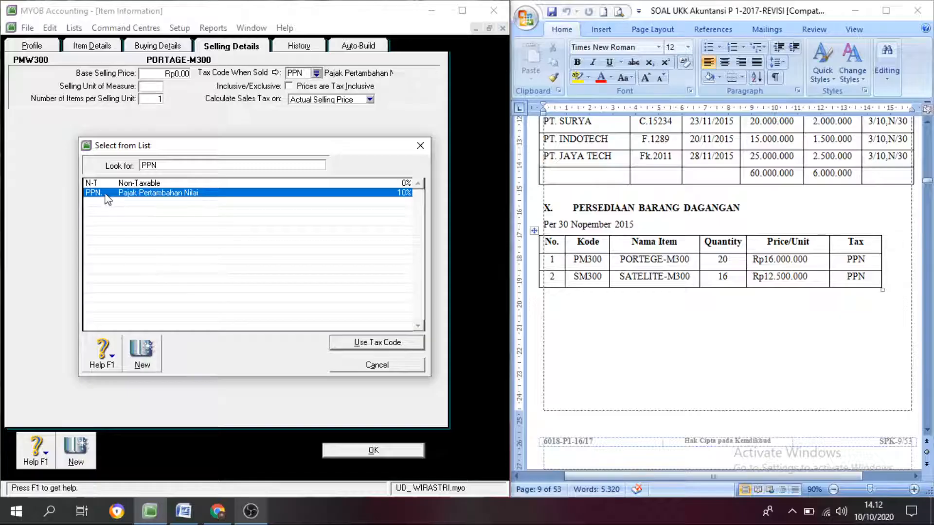
left_click(366, 343)
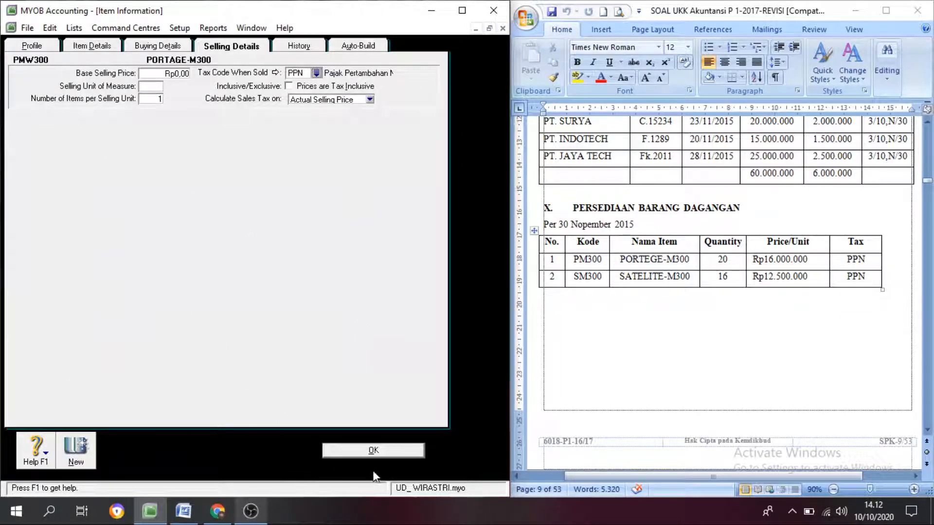
left_click(375, 451)
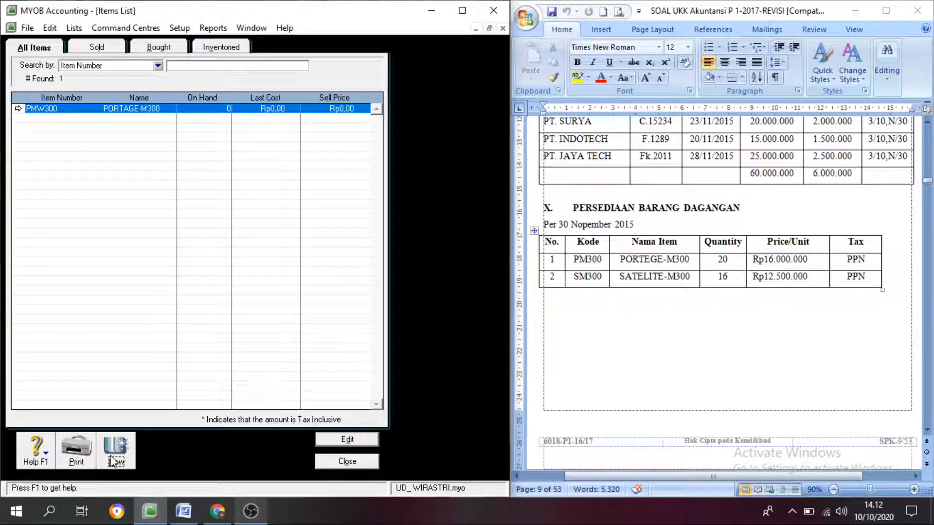
- Create a second inventory item with item number SM300 and name SATEIT-M300
left_click(123, 464)
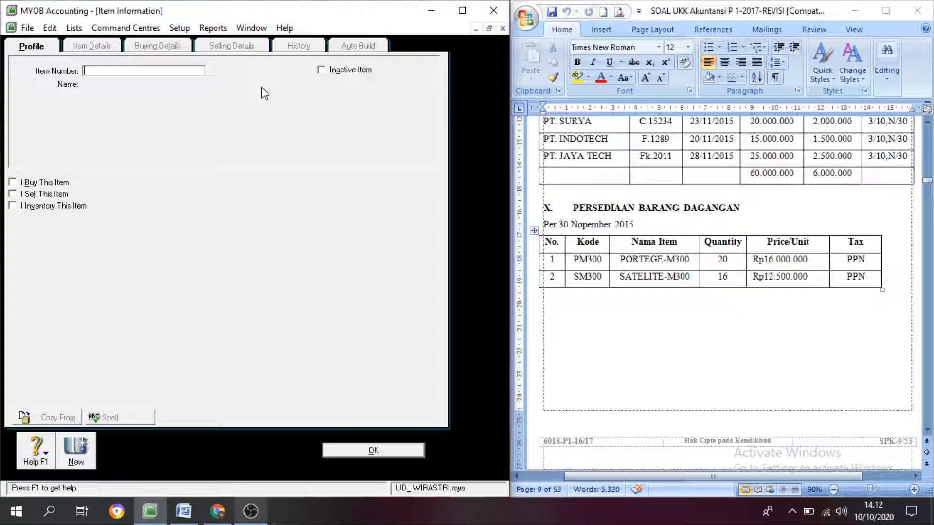
type("SM300")
key("Tab")
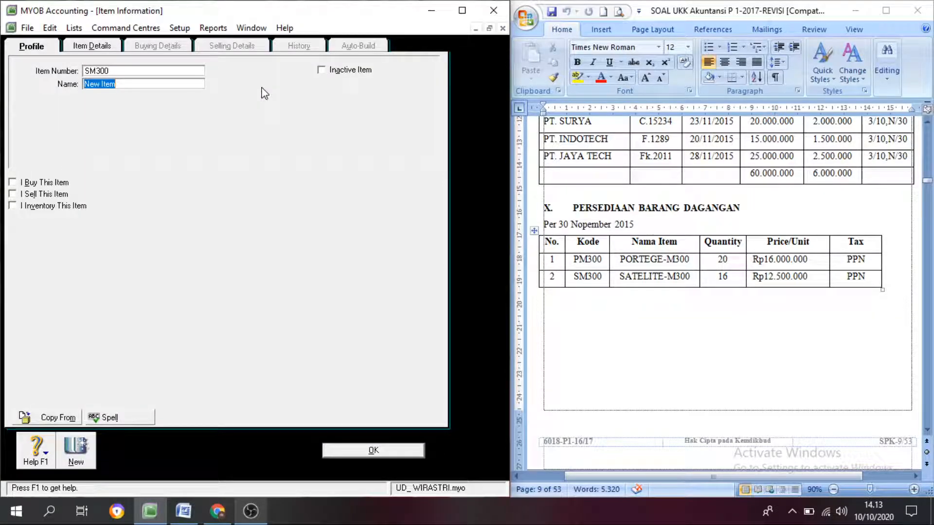
type("SATEIT-M300")
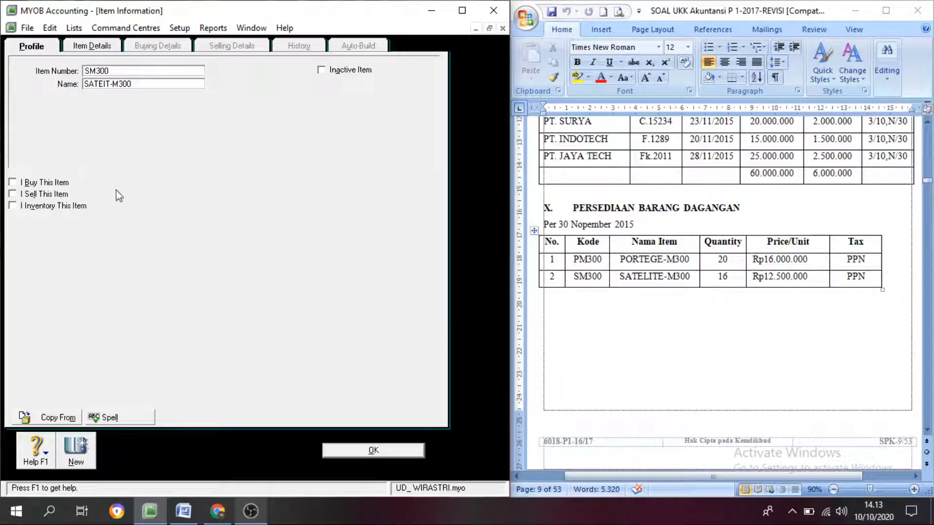
- Mark item SM300 as bought, sold and inventoried
left_click(13, 182)
left_click(13, 194)
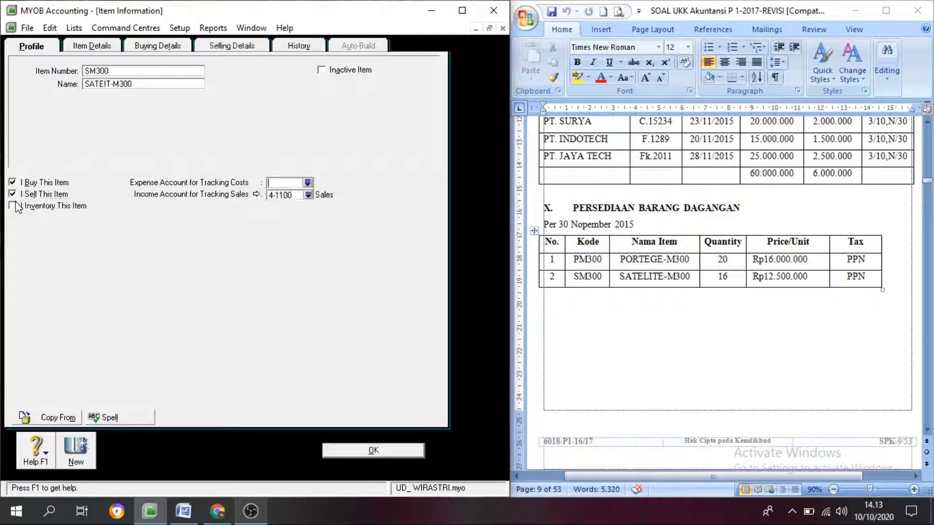
left_click(14, 206)
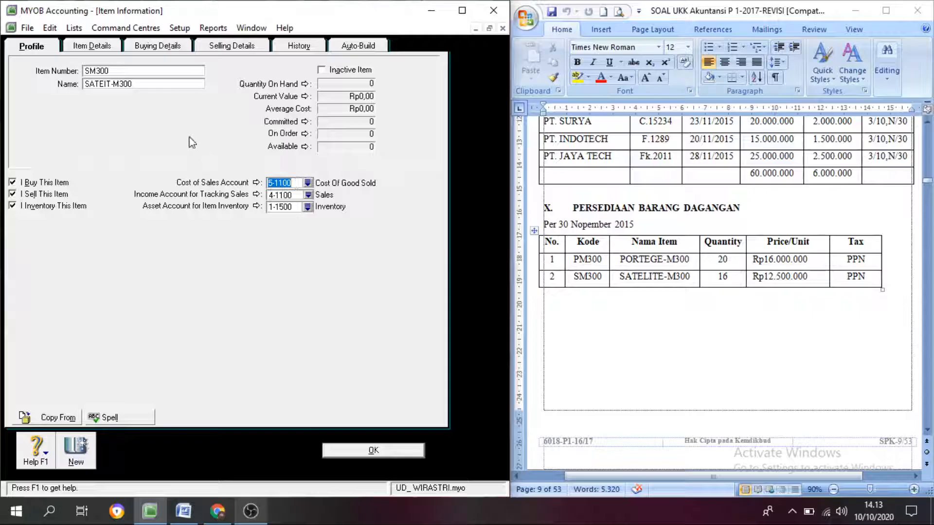
- Check SM300's buying and selling details, save the item and close the Items List
left_click(149, 49)
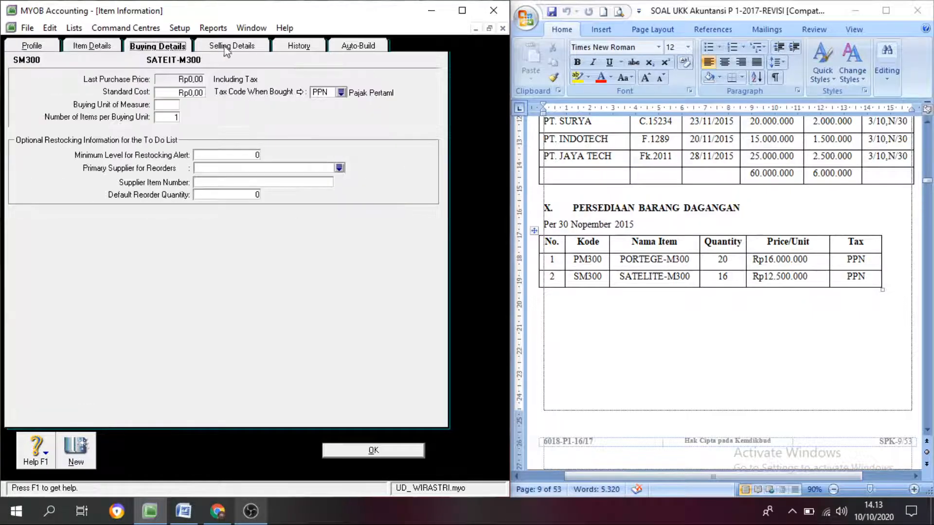
left_click(225, 48)
left_click(146, 48)
left_click(229, 49)
left_click(156, 49)
left_click(385, 451)
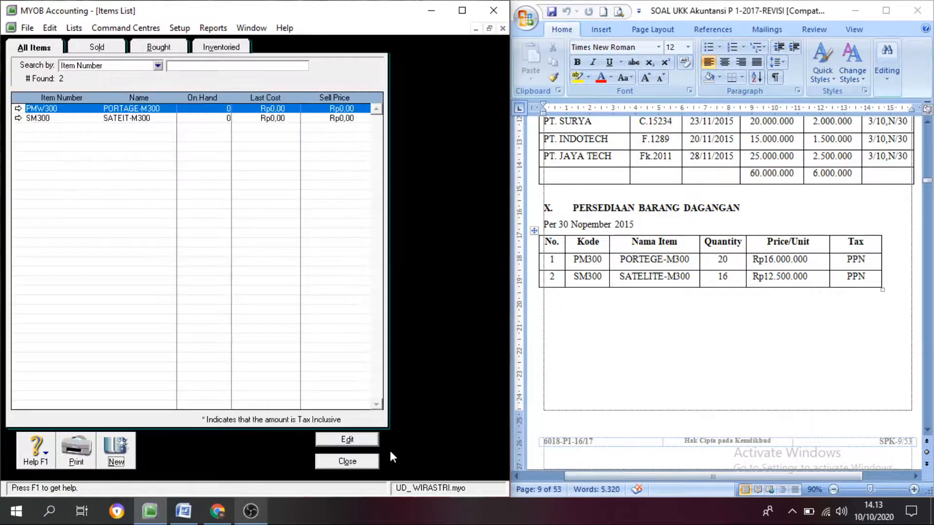
left_click(357, 466)
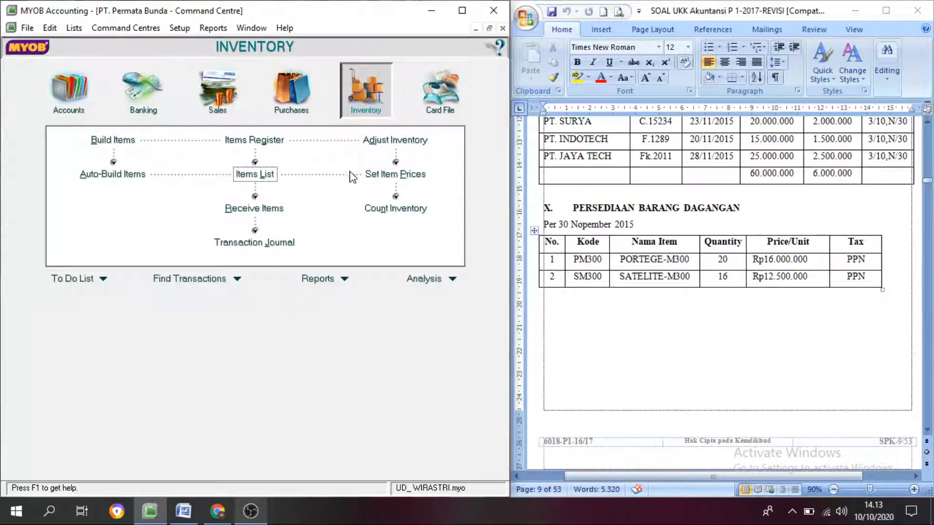
- Start an inventory adjustment dated 01/12/2020 with the memo SALDO AWAL INVENTORY
left_click(374, 141)
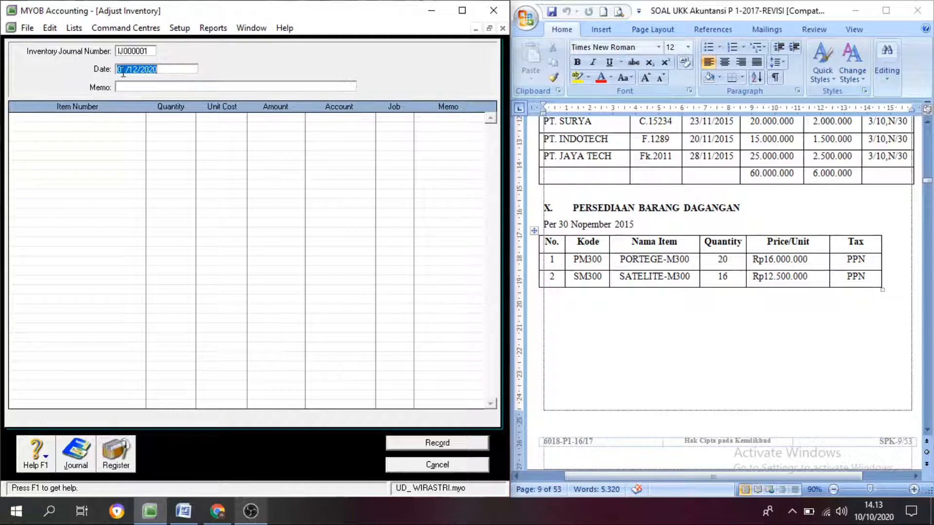
left_click(122, 70)
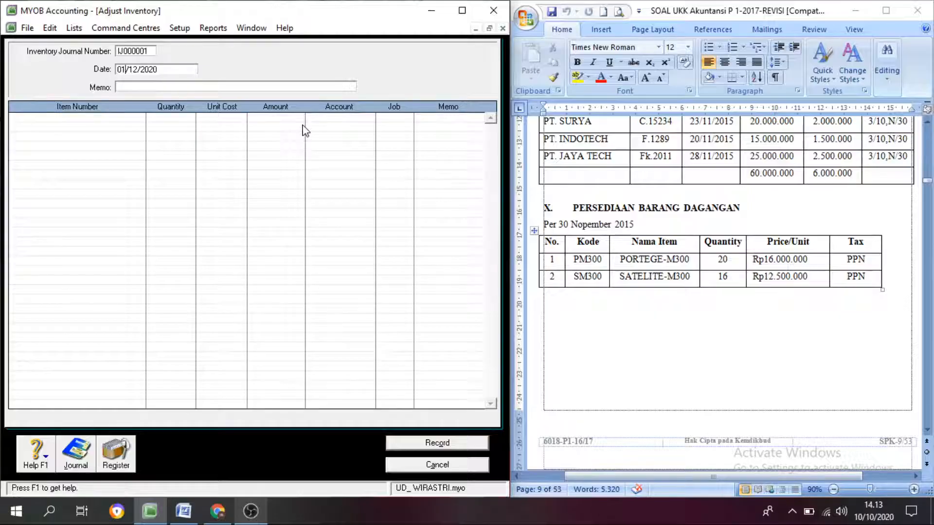
left_click(157, 88)
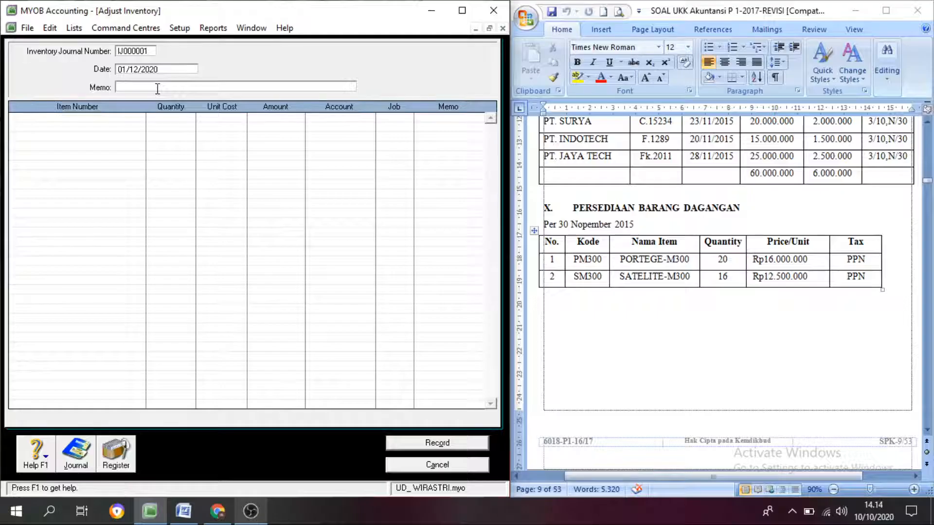
type("SALDO AWAL INVENTORY")
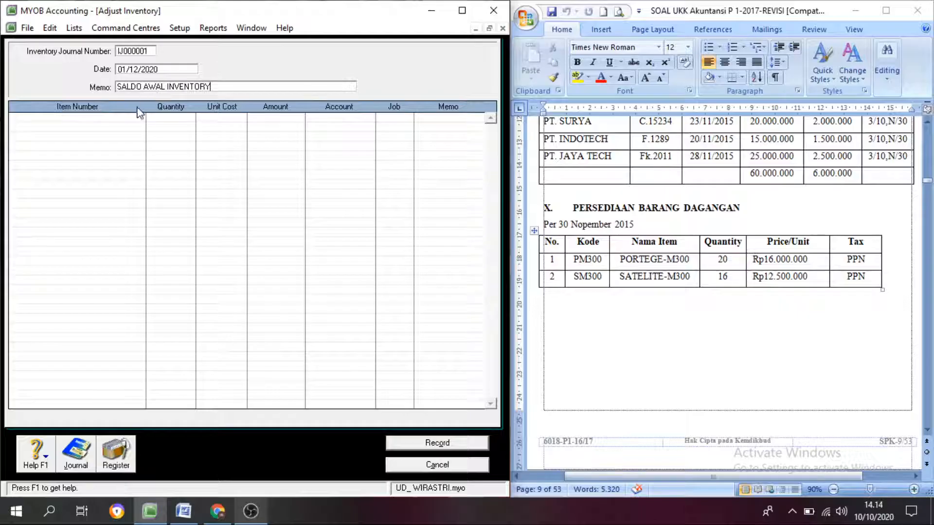
- Add item PMW300 to the first line of the inventory adjustment
left_click(51, 118)
left_click(52, 118)
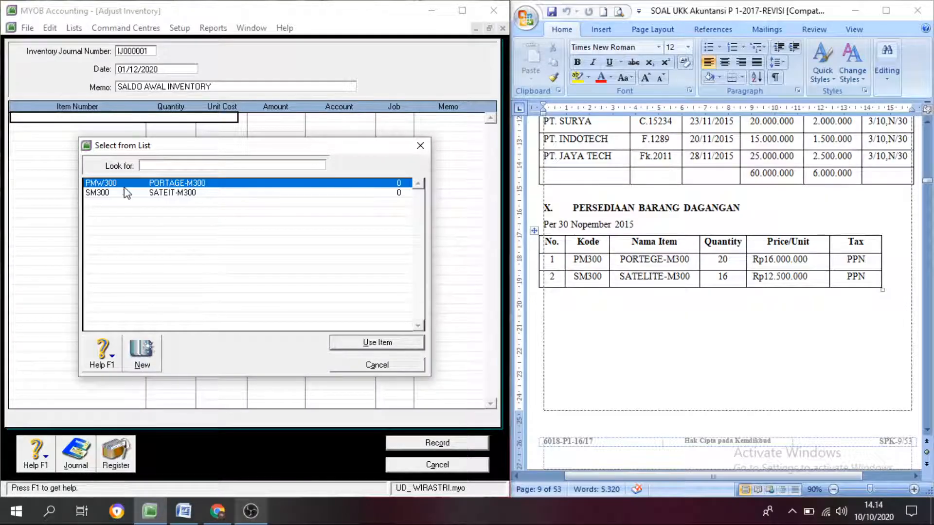
left_click(103, 182)
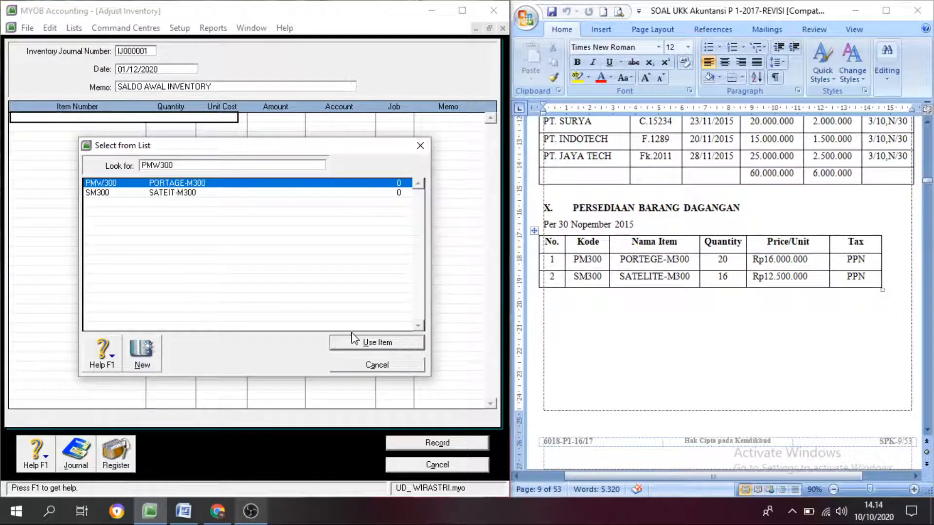
left_click(375, 343)
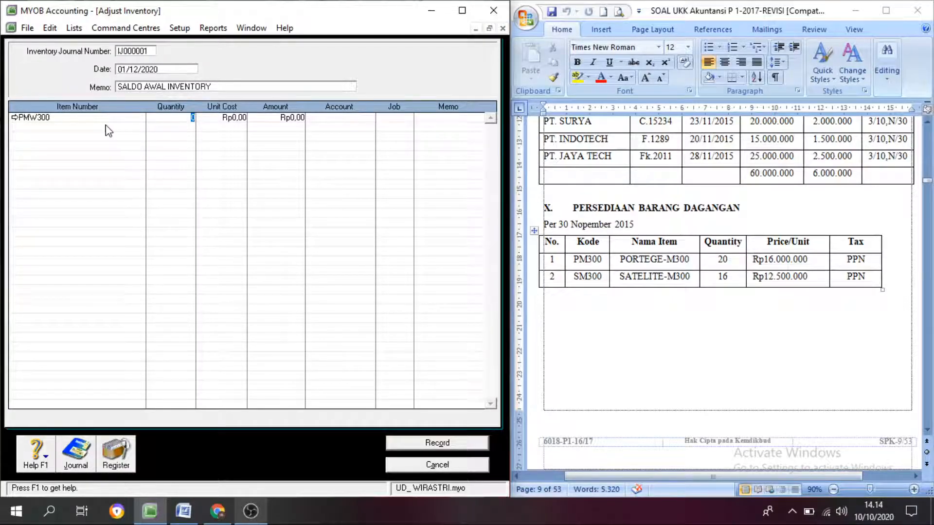
- Open the item record from the adjustment's first line and correct its item number to PM300
left_click(34, 121)
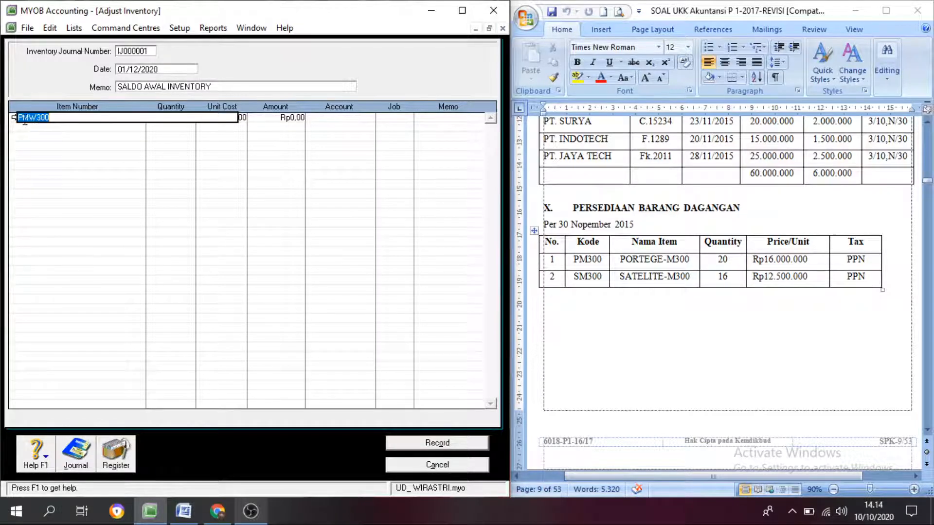
left_click(14, 117)
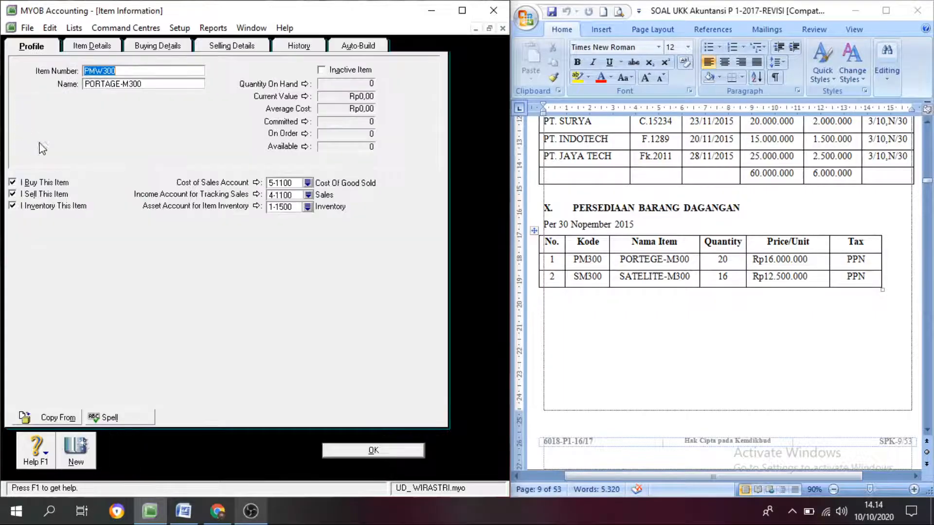
left_click(107, 72)
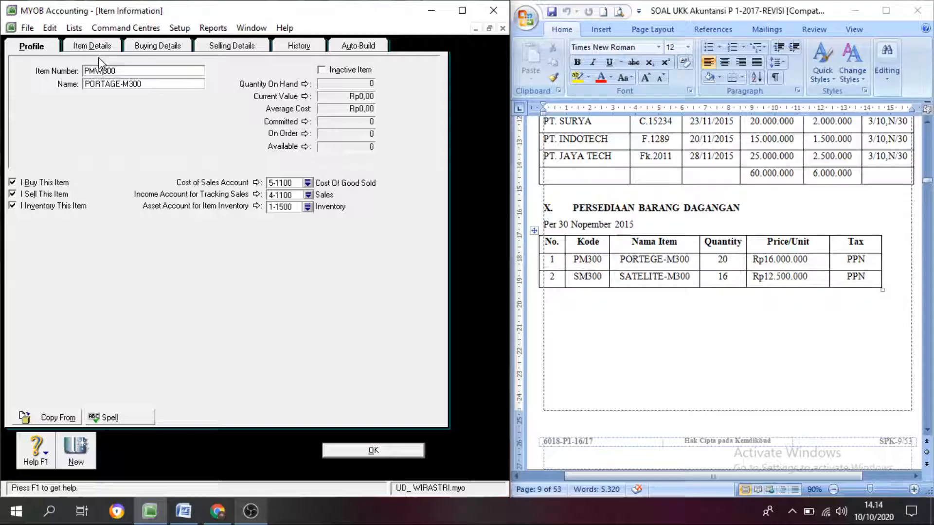
key("BackSpace")
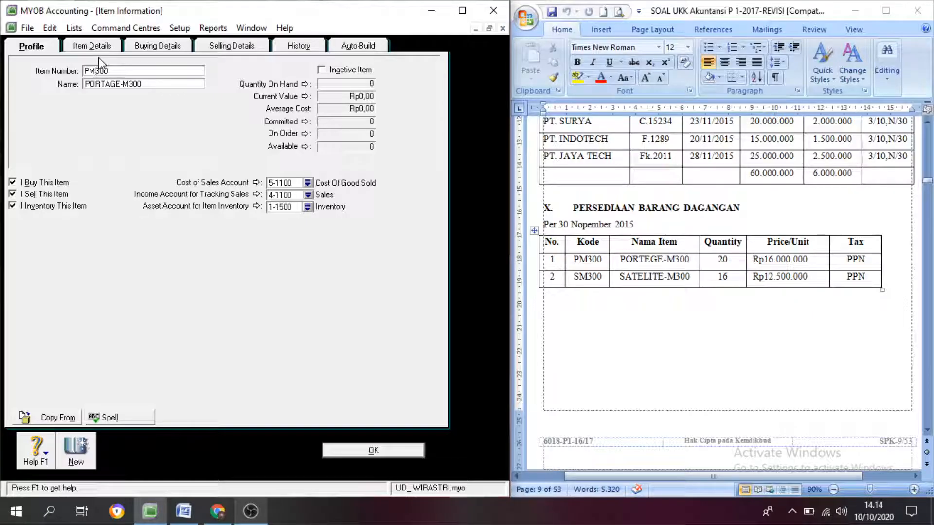
left_click(371, 451)
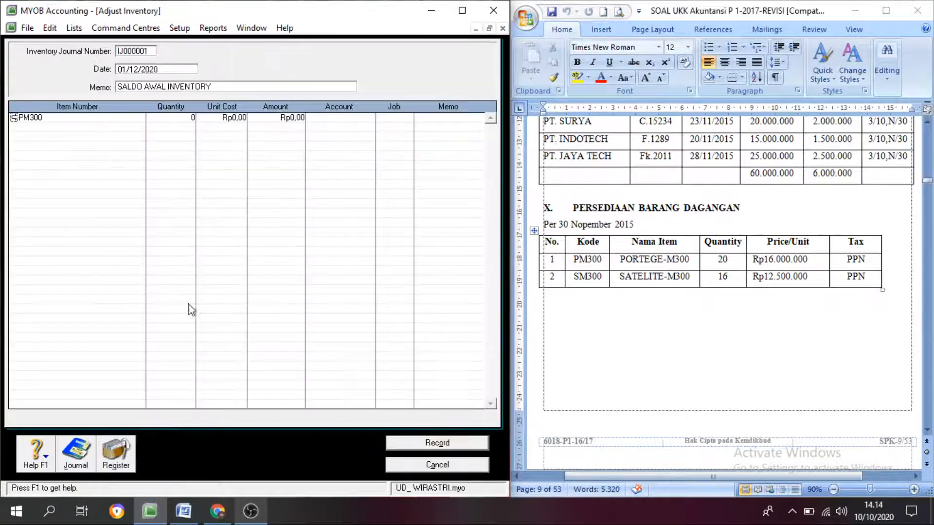
- Set PM300's adjustment quantity to 20 and its unit cost to Rp16.000.000
left_click(179, 117)
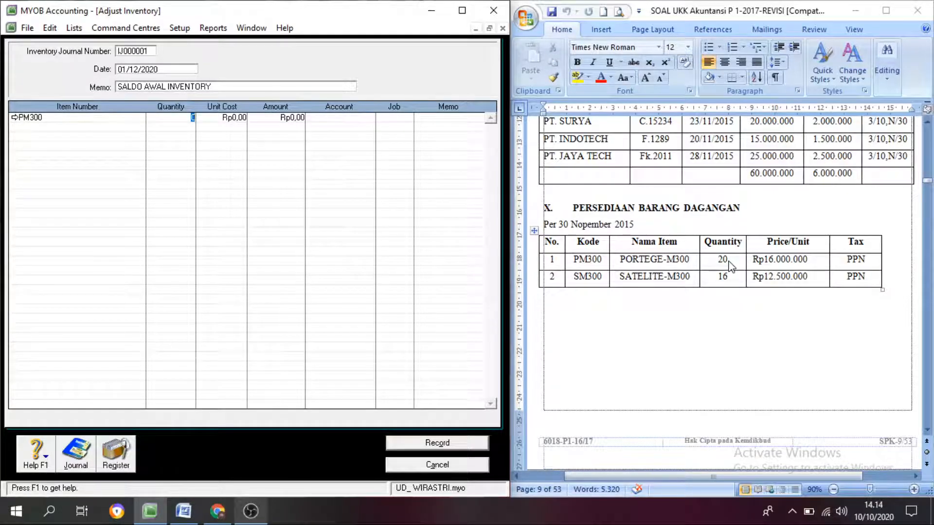
type("20")
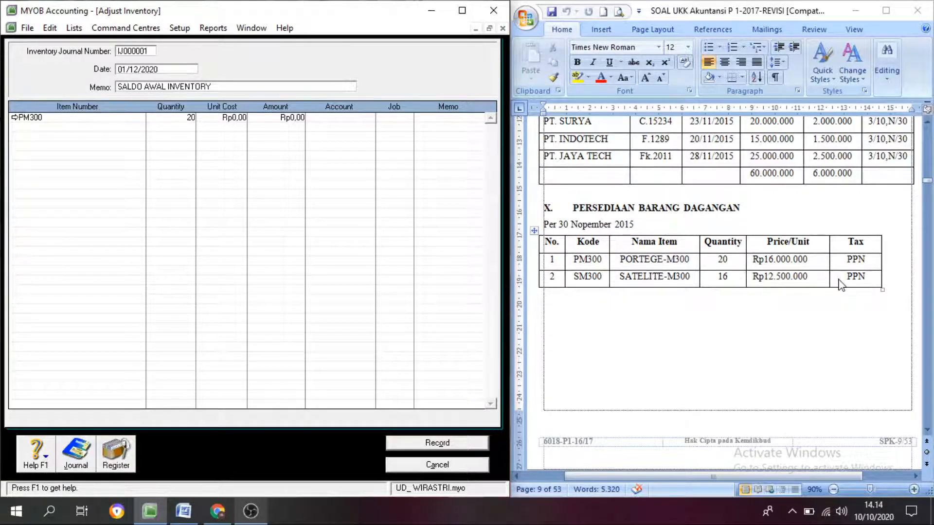
key("Tab")
type("160")
key("Tab")
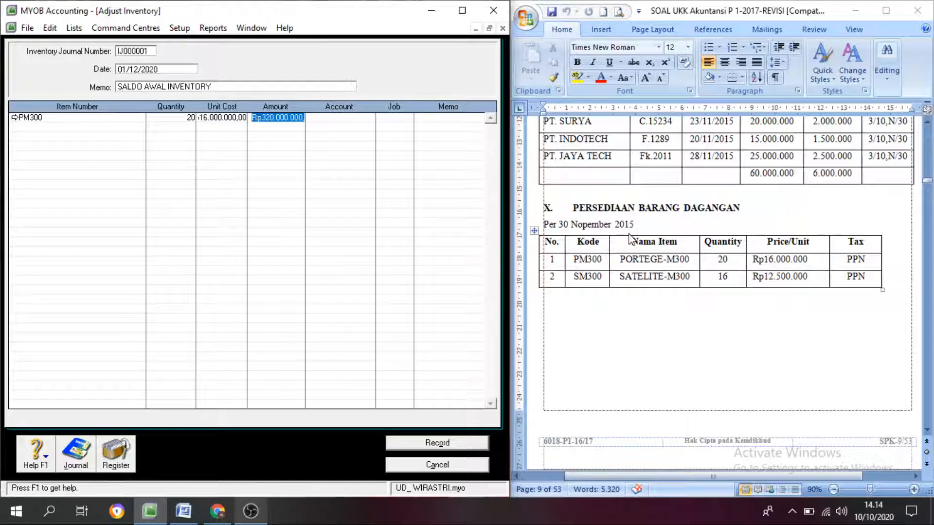
- Assign account 1-1500 Inventory to the PM300 adjustment line
key("Tab")
left_click(369, 117)
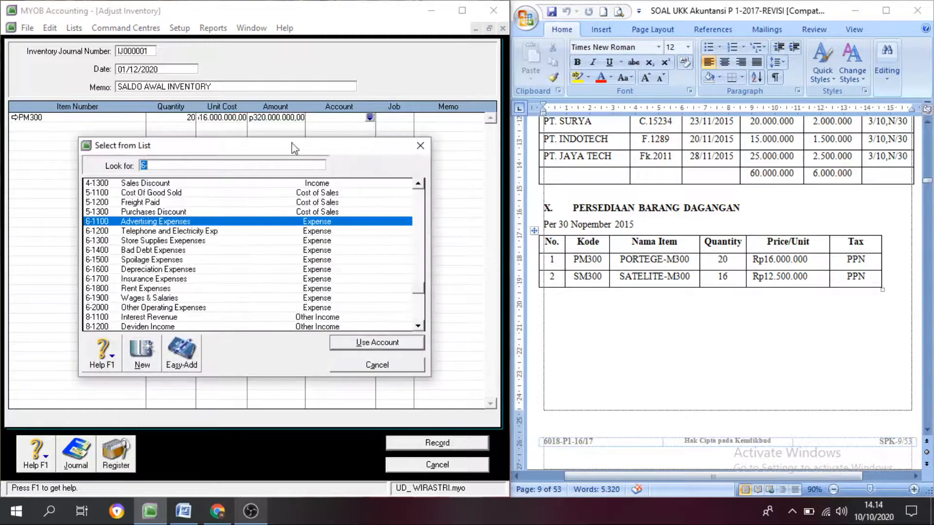
scroll(131, 204, "up", 8)
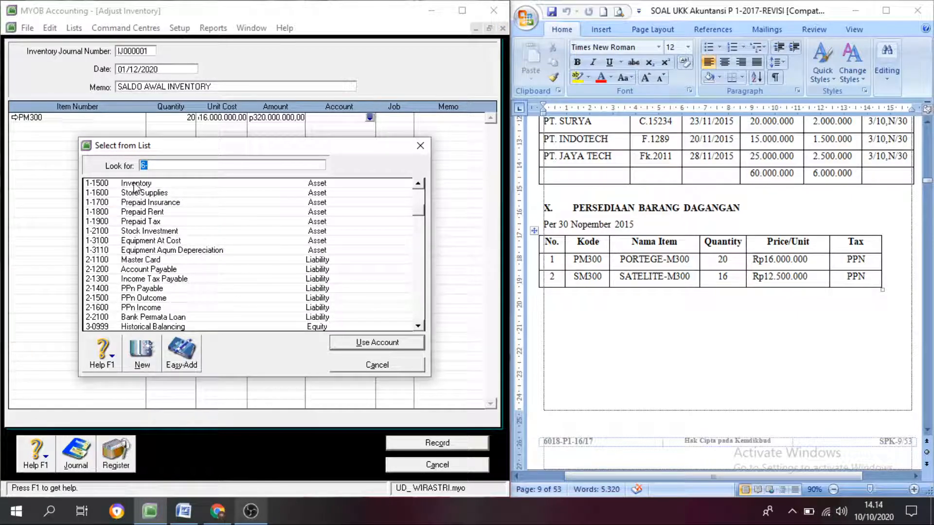
left_click(136, 184)
left_click(384, 343)
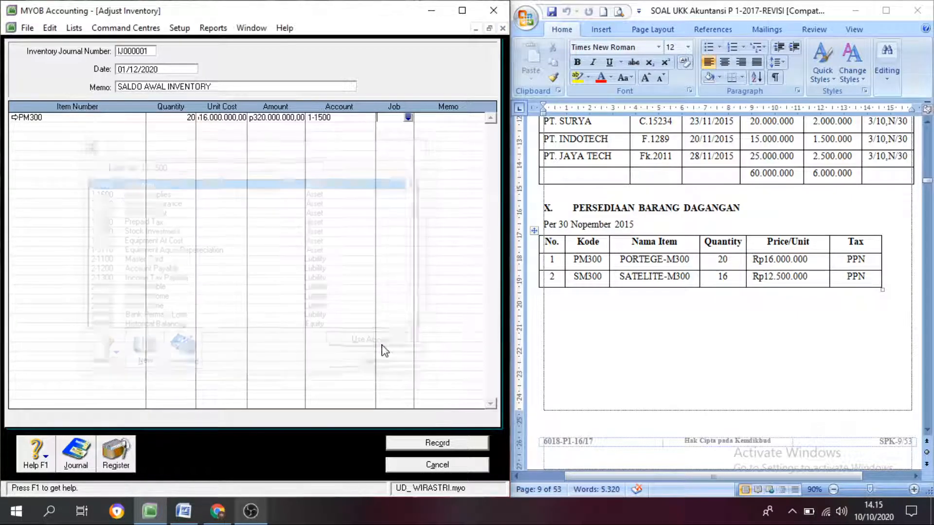
- Add item SM300 to the second line of the inventory adjustment
left_click(32, 126)
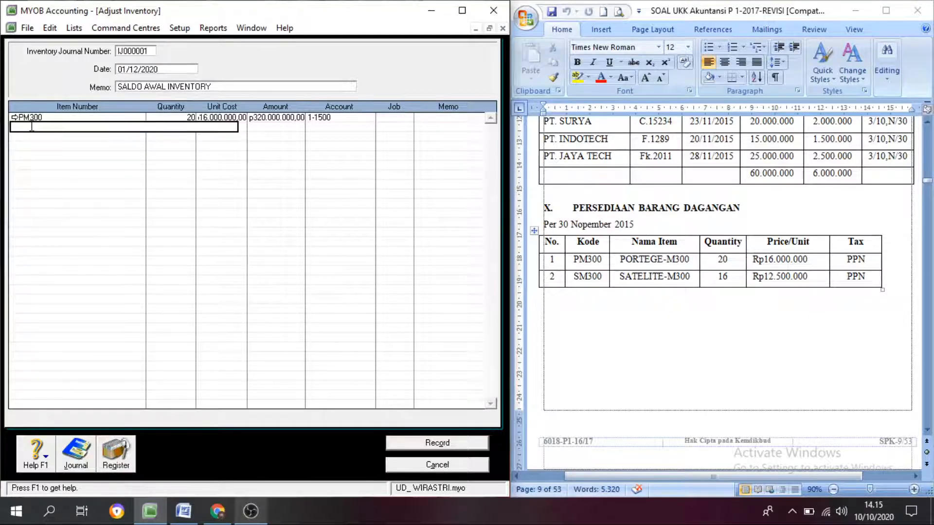
key("Tab")
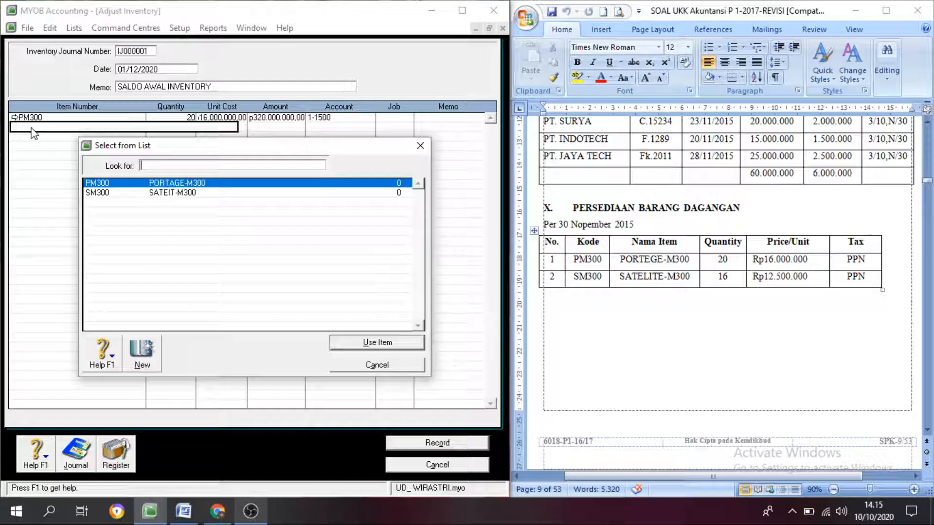
left_click(95, 194)
left_click(368, 343)
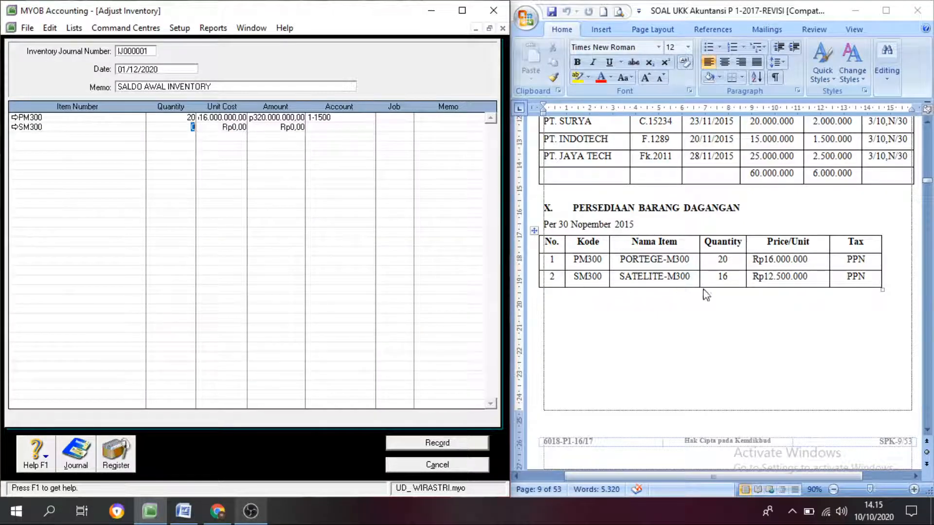
- Set SM300's adjustment quantity to 16 and its unit cost to Rp12.500.000
type("16")
key("Tab")
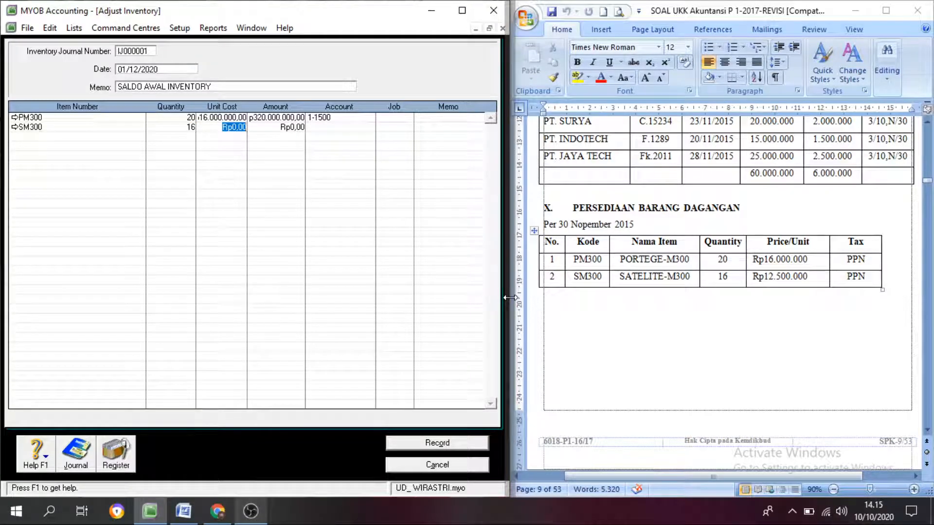
type("12500")
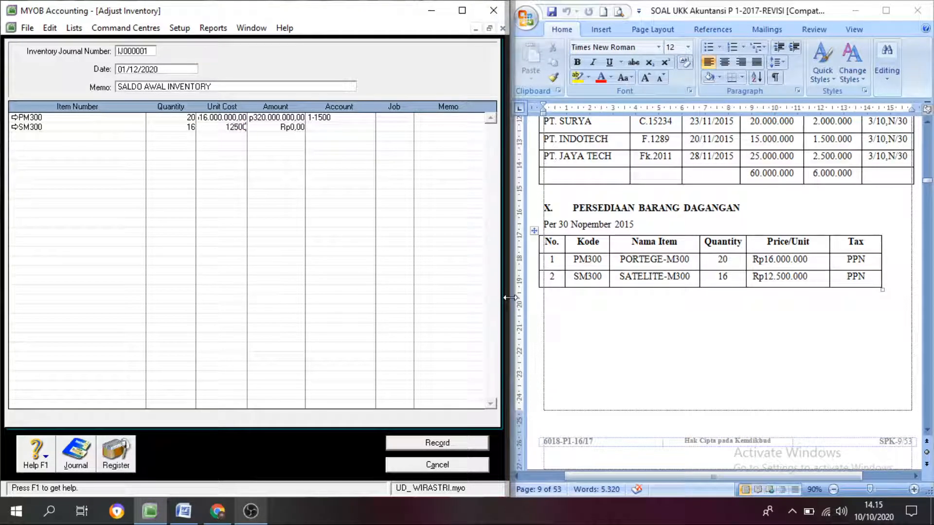
type("000")
key("Tab")
key("Tab")
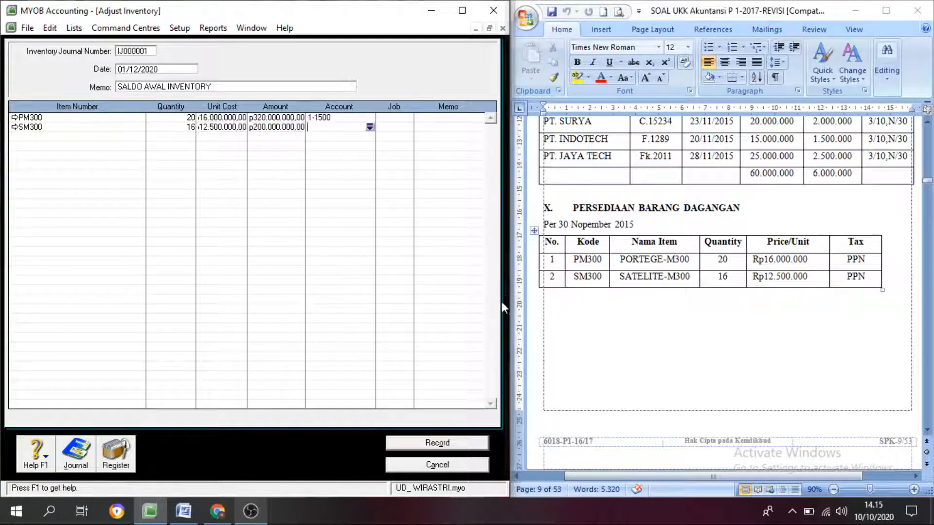
- Assign account 1-1500 Inventory to the SM300 line, record the inventory adjustment and close its window
left_click(370, 127)
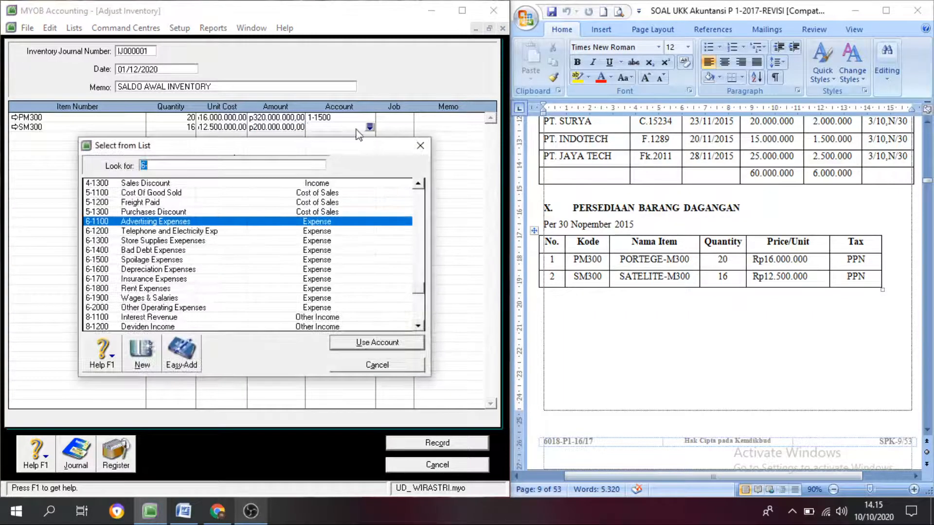
scroll(113, 232, "up", 3)
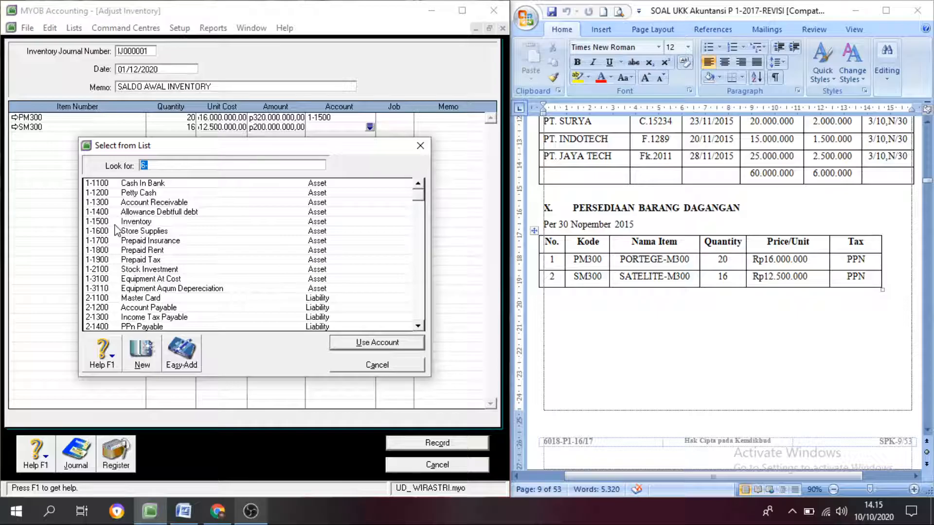
left_click(142, 222)
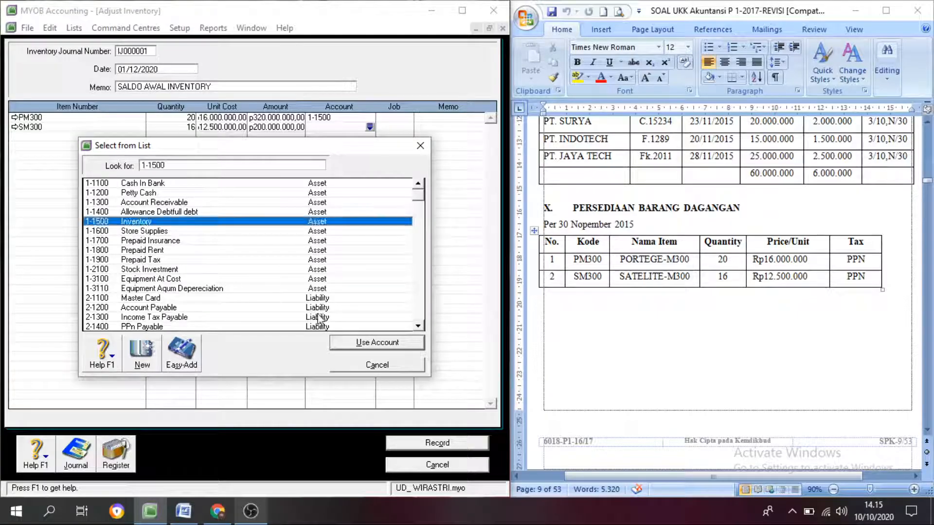
left_click(366, 343)
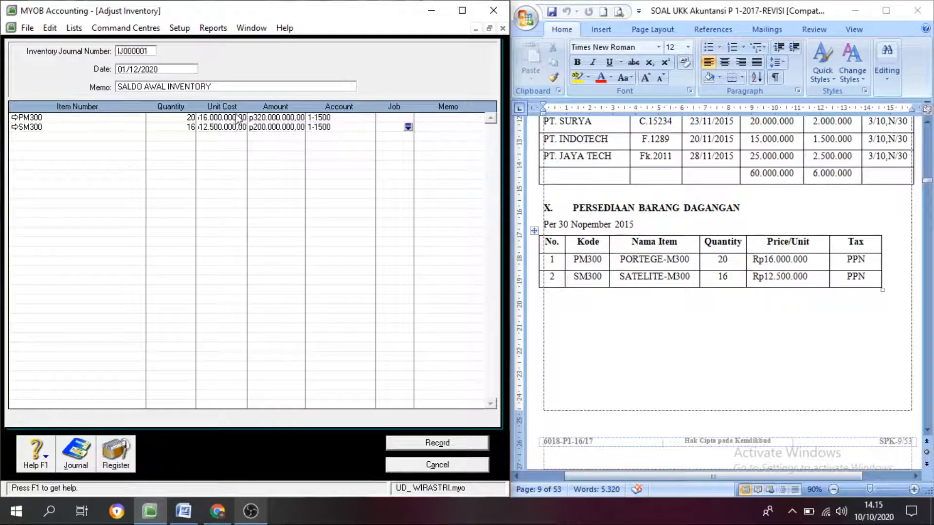
left_click(438, 442)
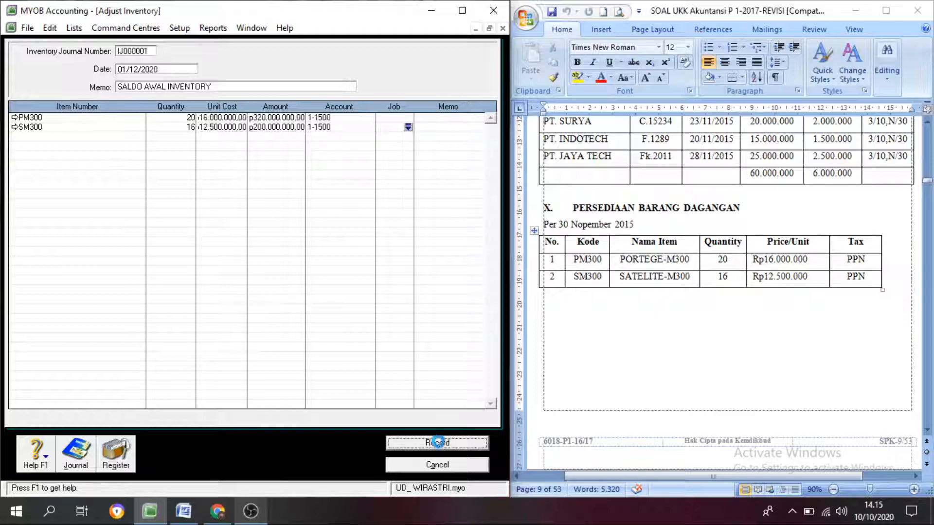
left_click(436, 466)
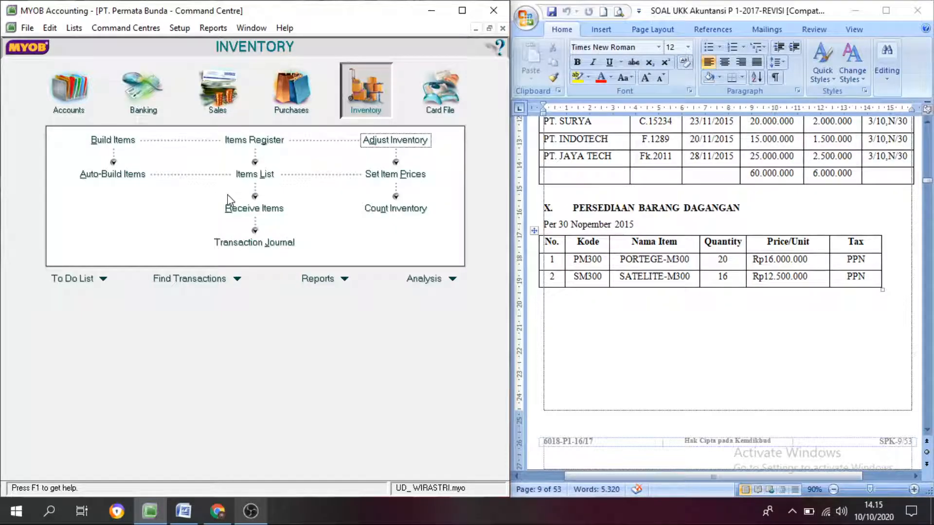
- Show the inventory entries in the transaction journal dated from 01/12/2020 to 31/12/2020
left_click(229, 245)
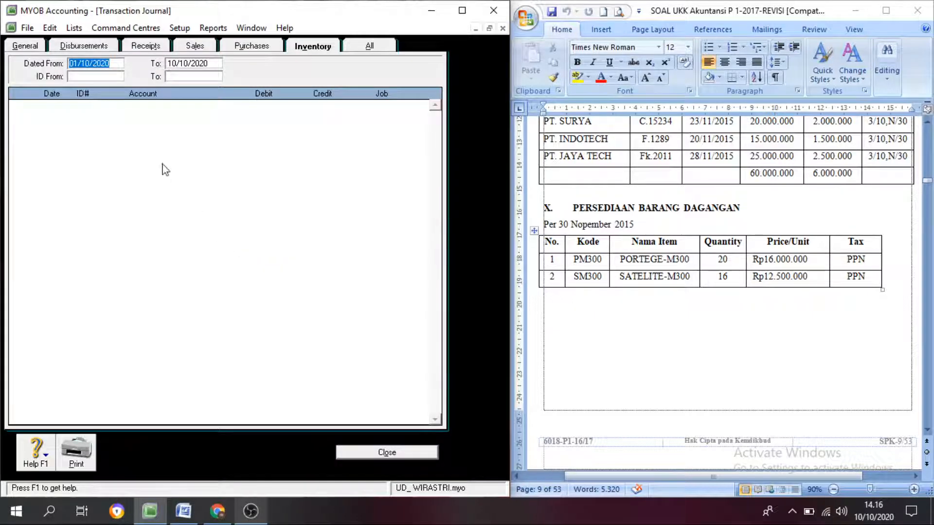
left_click(94, 66)
key("BackSpace")
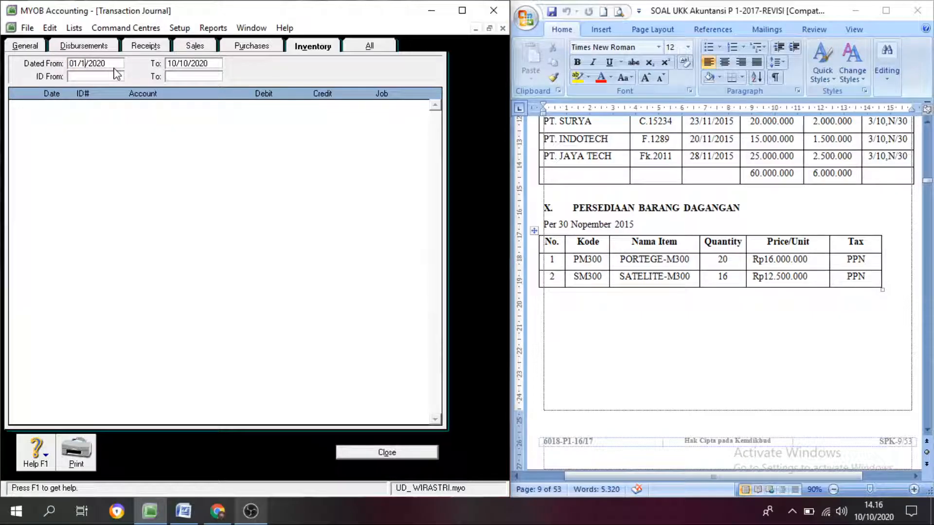
type("2")
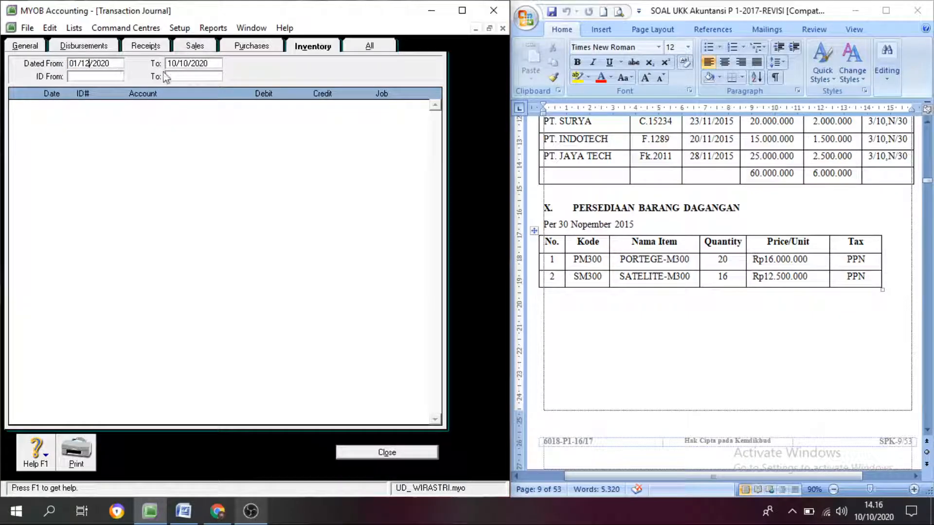
left_click(177, 63)
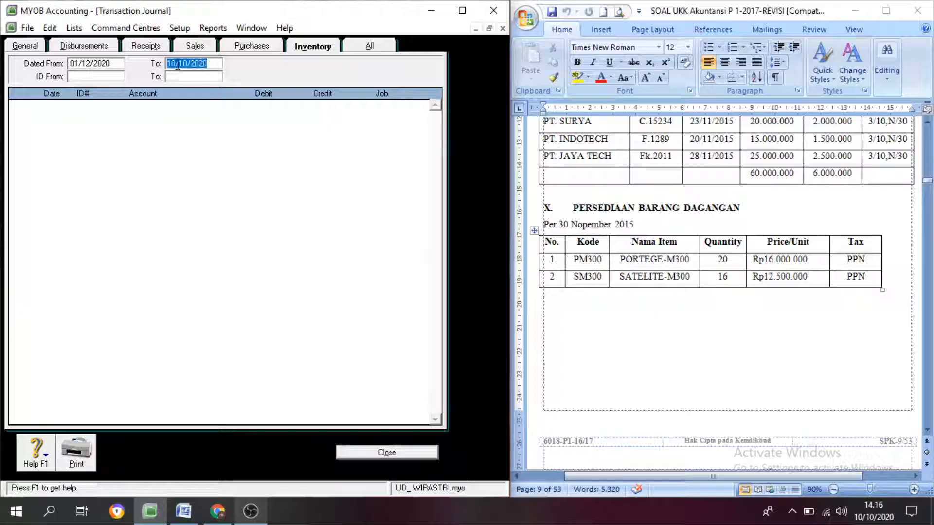
type("3")
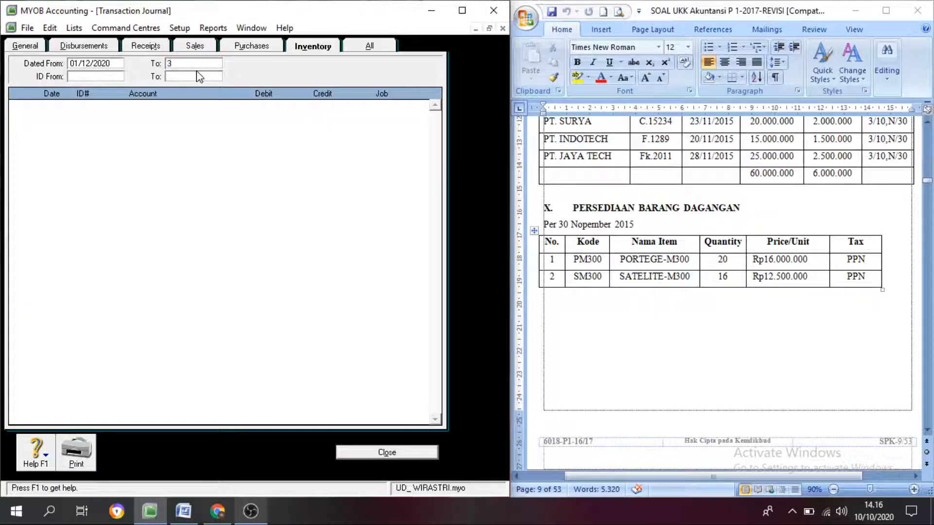
type("1/12/2020")
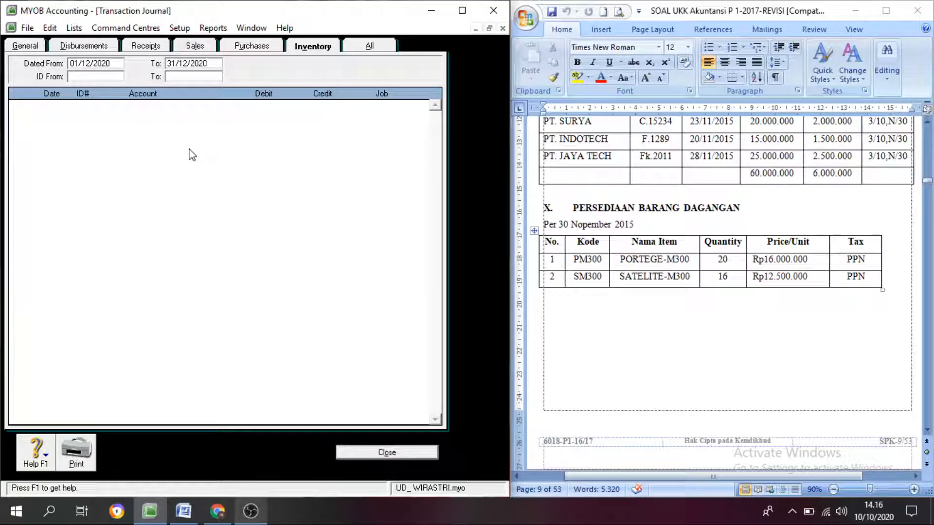
left_click(192, 155)
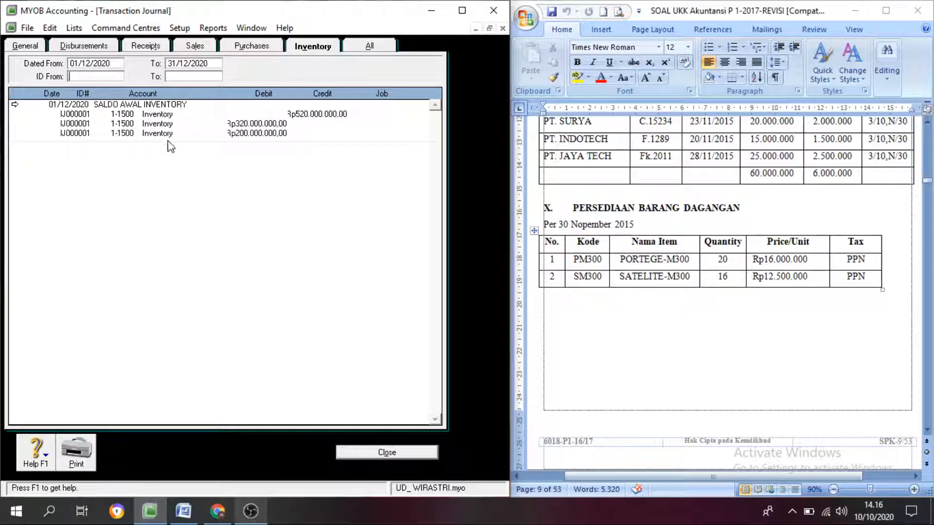
- Review the December 2020 journal entries under purchases, all transactions, inventory and sales
left_click(250, 49)
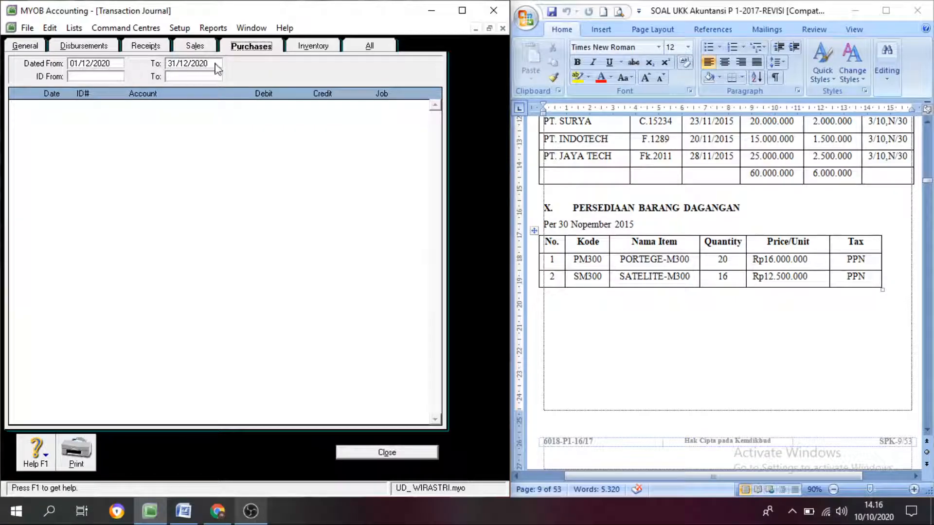
left_click(117, 65)
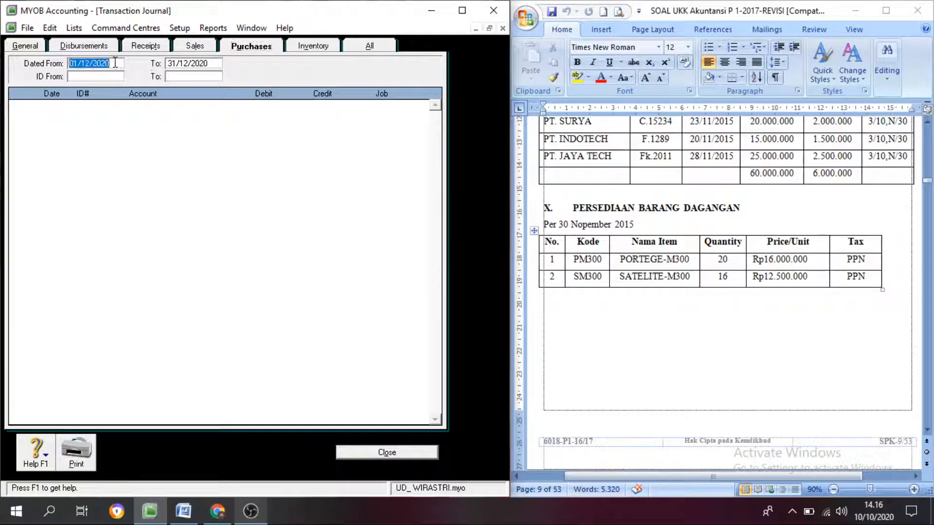
left_click(181, 63)
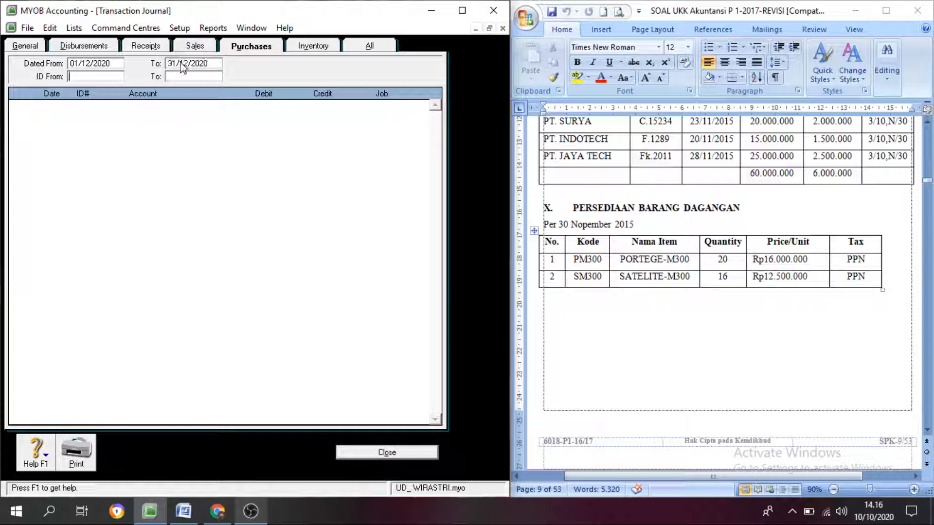
left_click(385, 45)
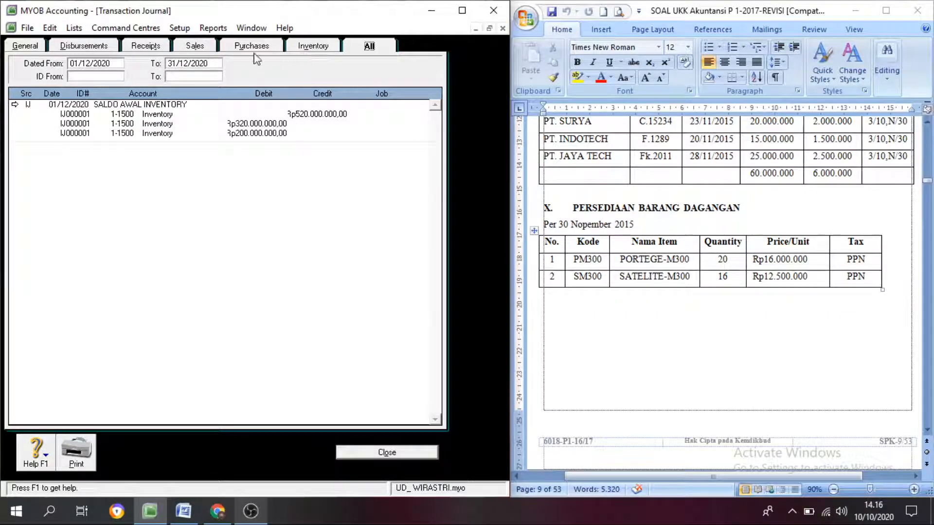
left_click(252, 50)
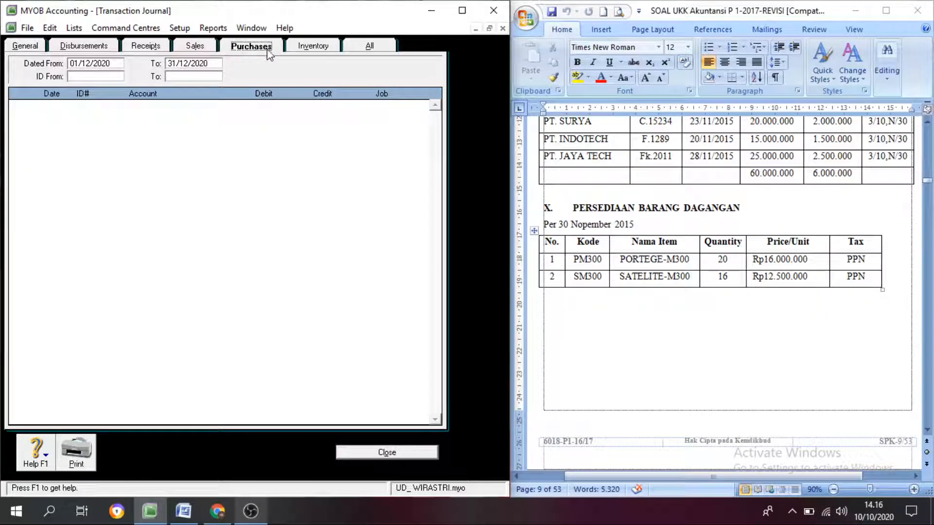
left_click(312, 49)
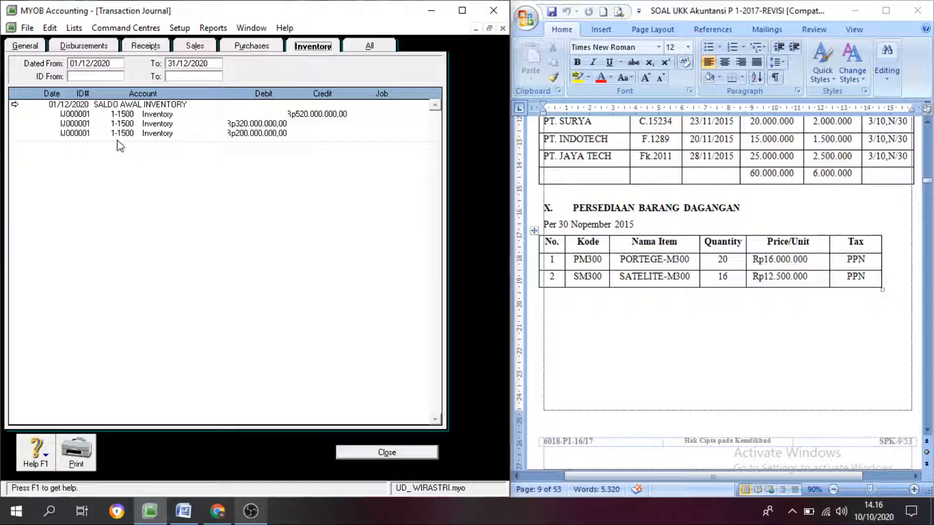
left_click(251, 47)
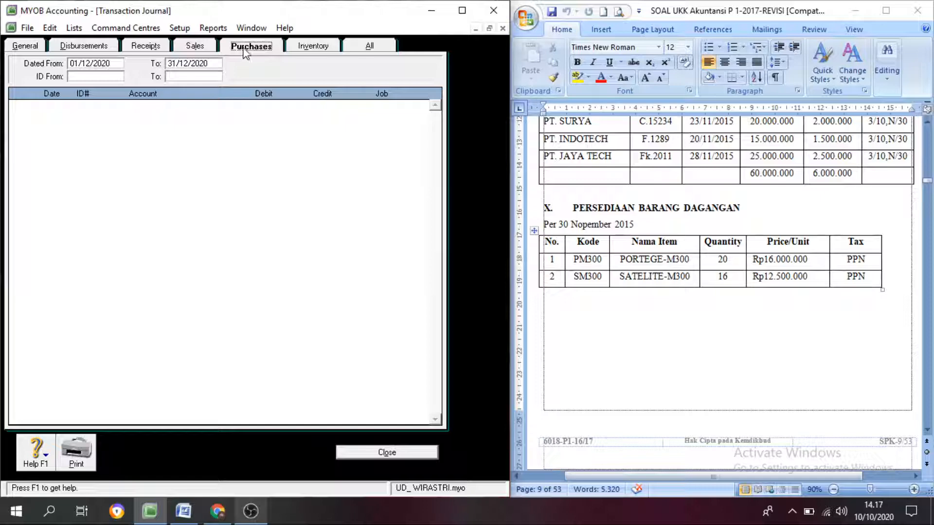
left_click(194, 49)
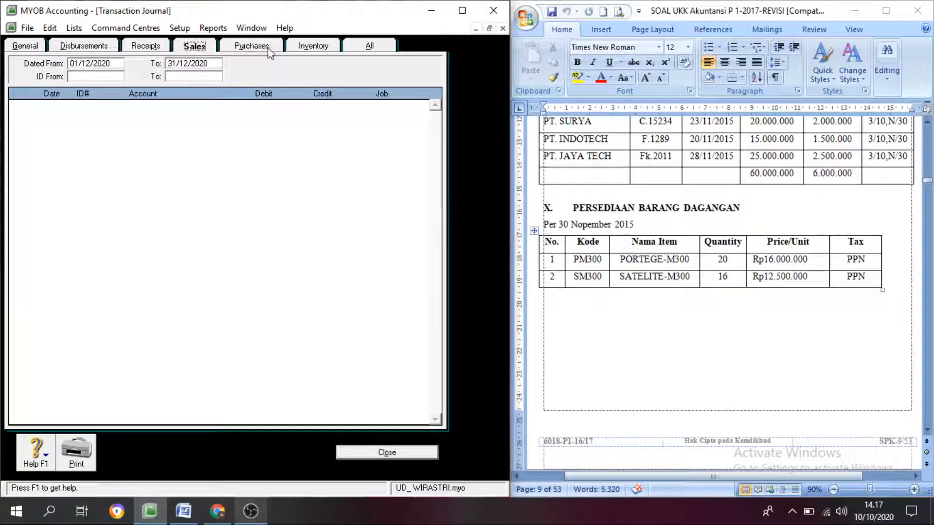
left_click(270, 48)
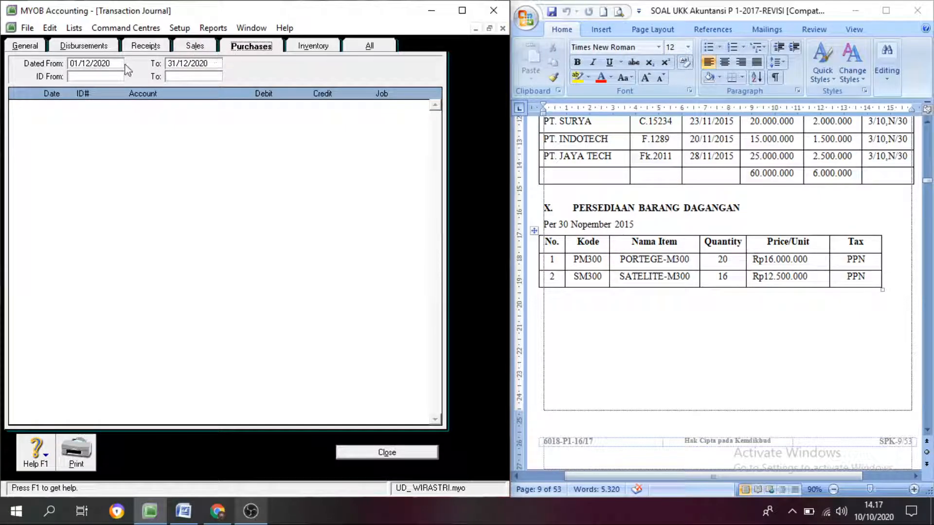
- Set the journal's start date to 01/11/2020, review the purchases, sales and all-transactions entries, and close the journal
left_click(88, 71)
left_click(87, 71)
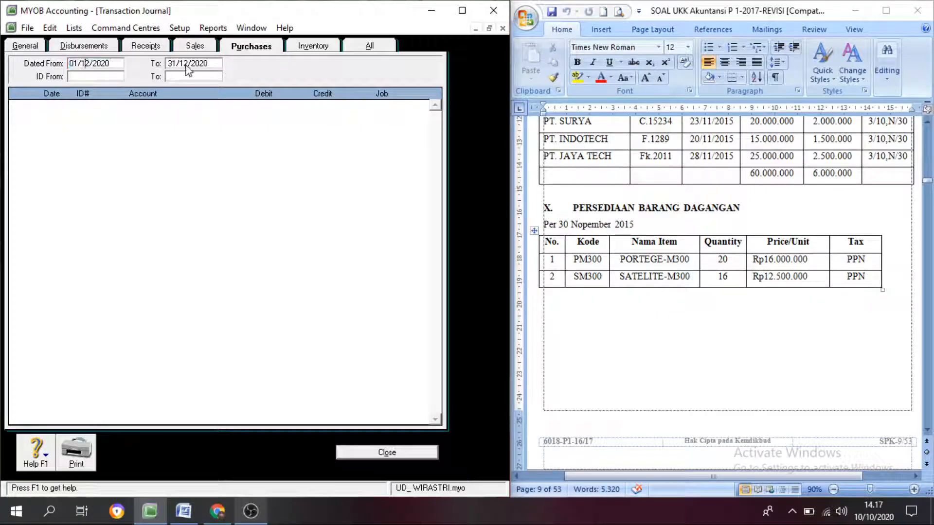
type("1")
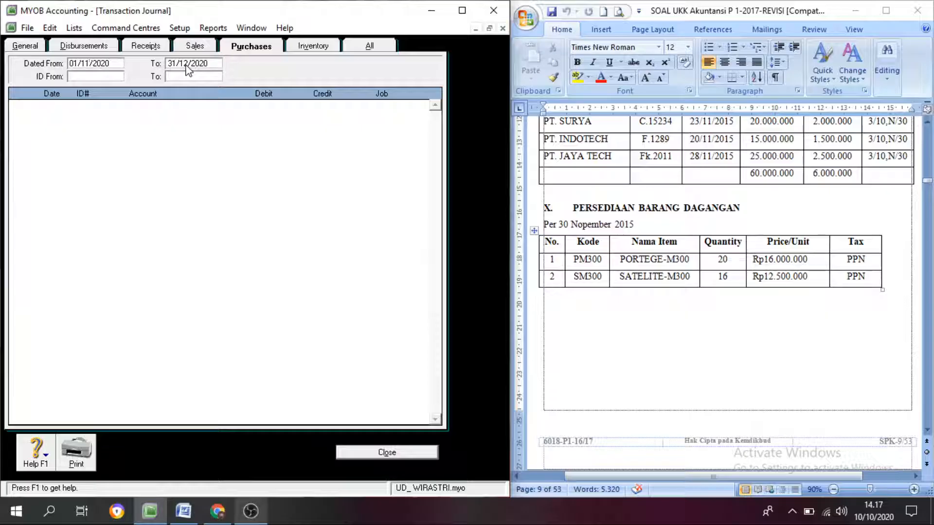
key("Tab")
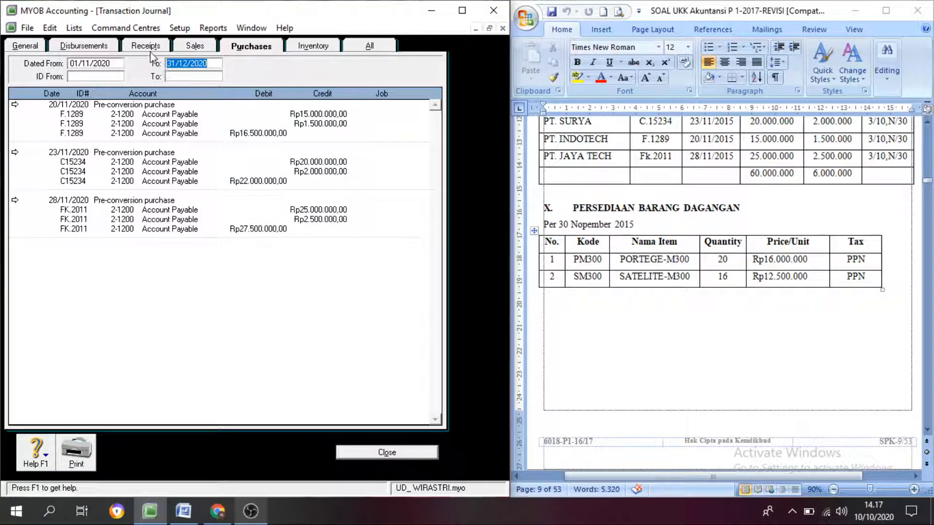
left_click(183, 47)
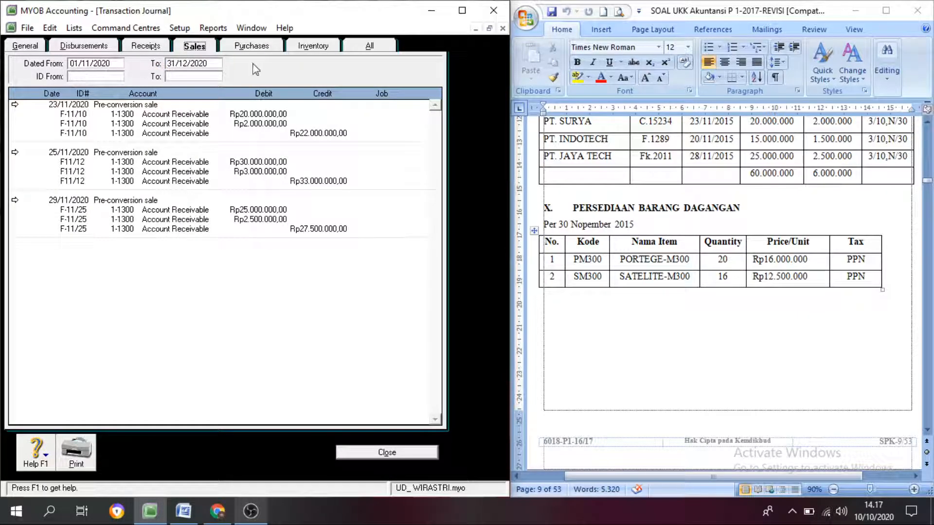
left_click(356, 48)
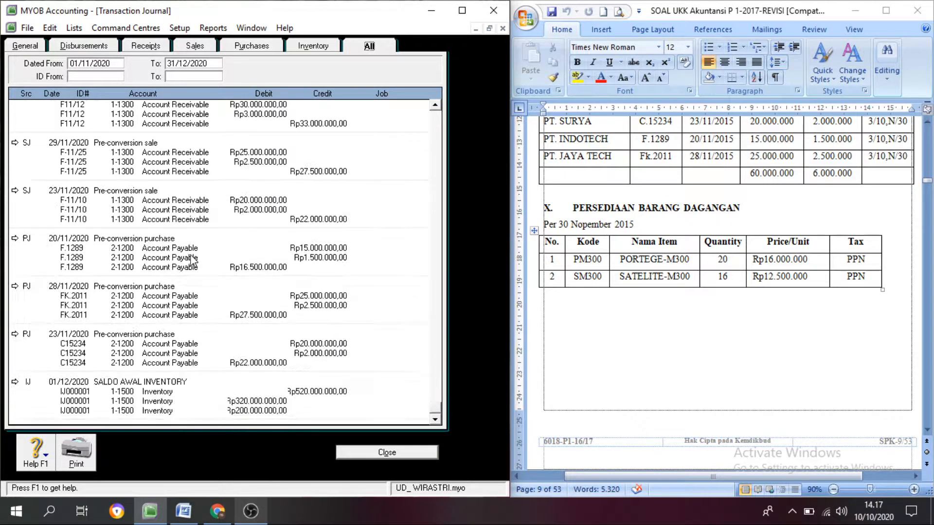
left_click(373, 456)
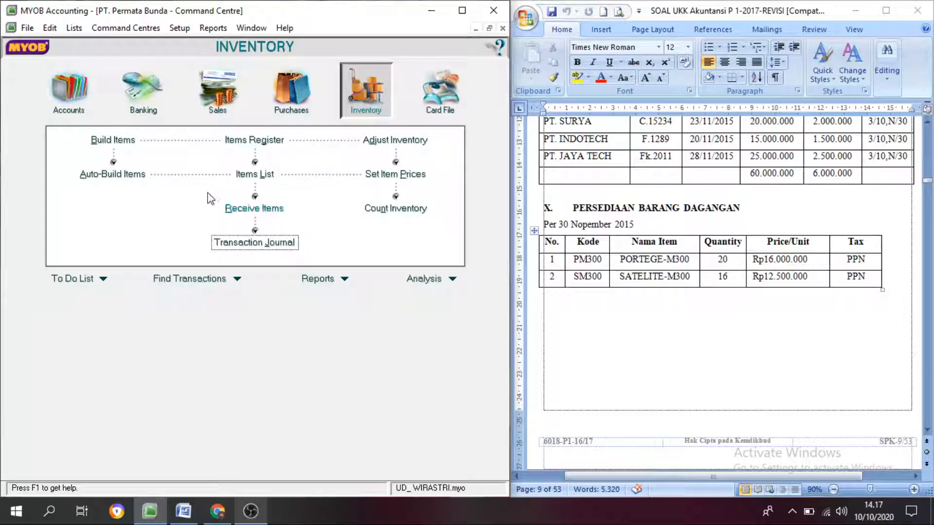
- Run the Company Data Auditor's transaction review for the period 01/12/2020 to 31/12/2020
left_click(74, 107)
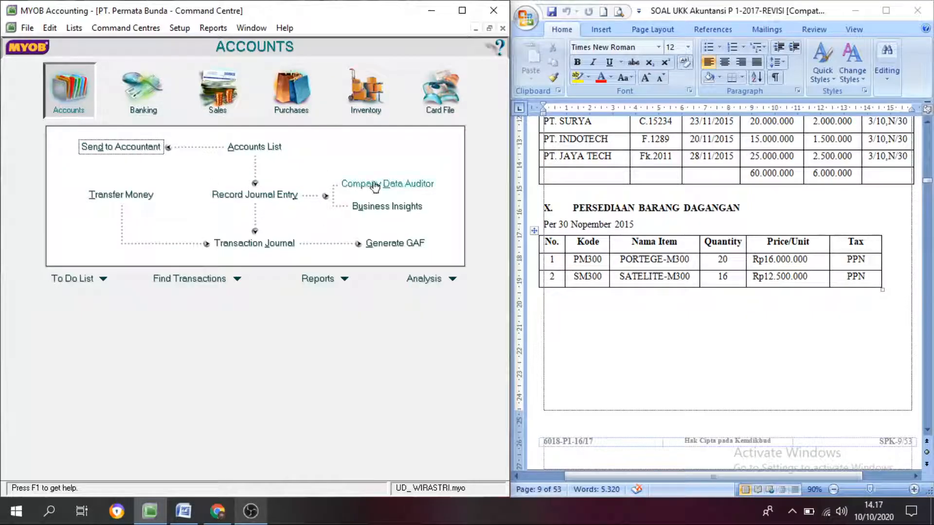
left_click(389, 184)
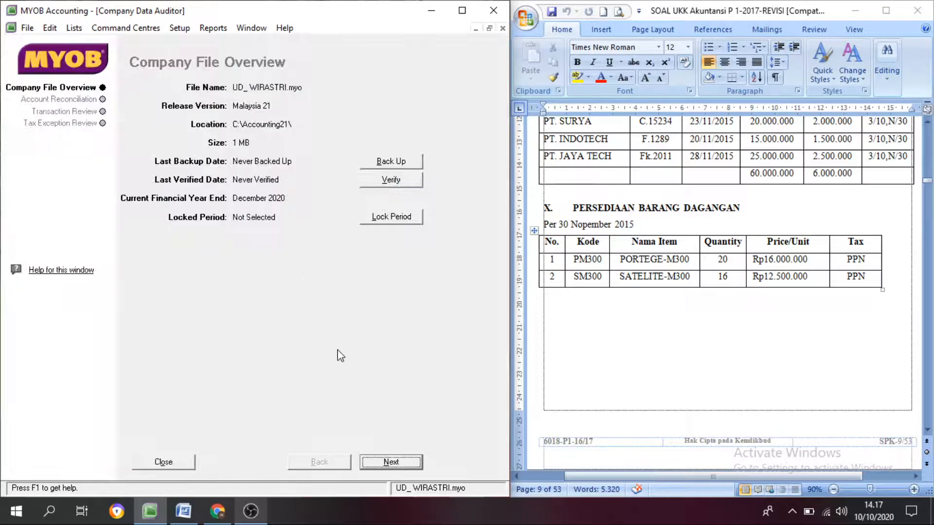
left_click(411, 466)
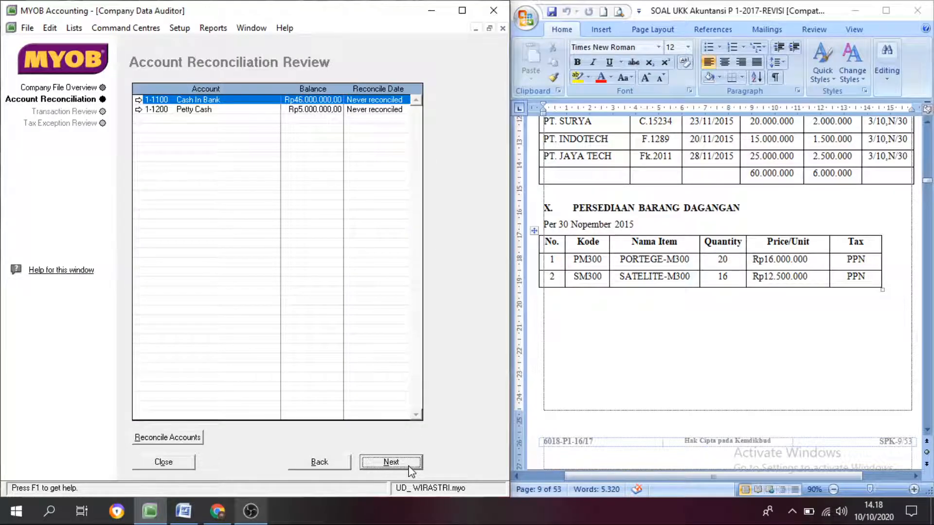
left_click(411, 466)
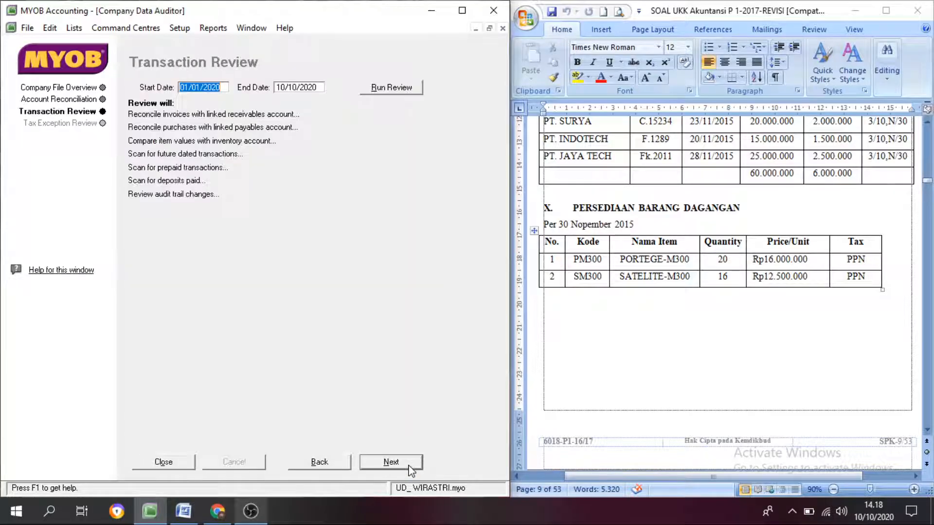
left_click(200, 88)
key("BackSpace")
key("BackSpace")
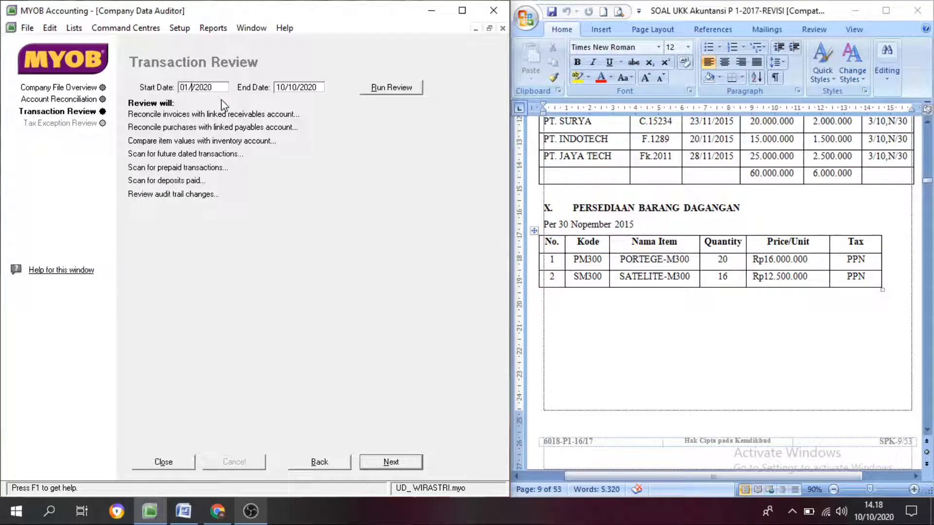
type("12")
double_click(285, 88)
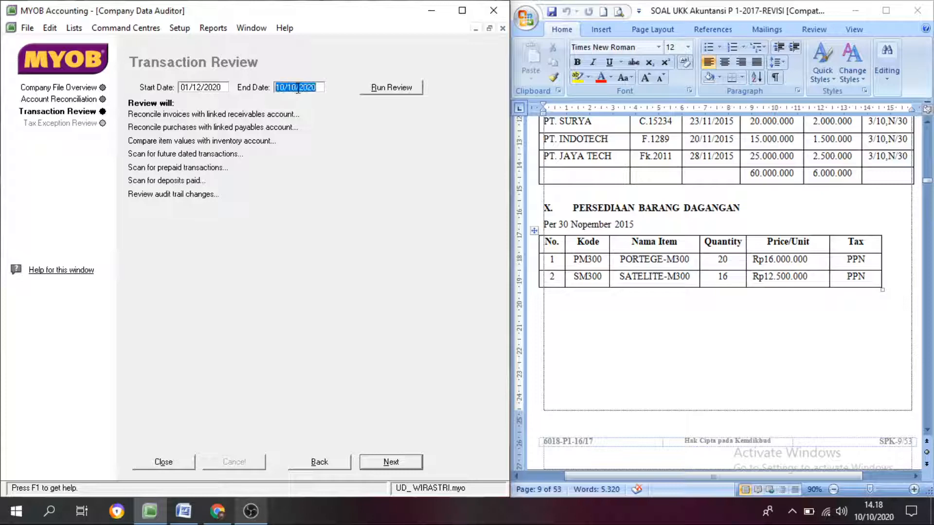
type("31")
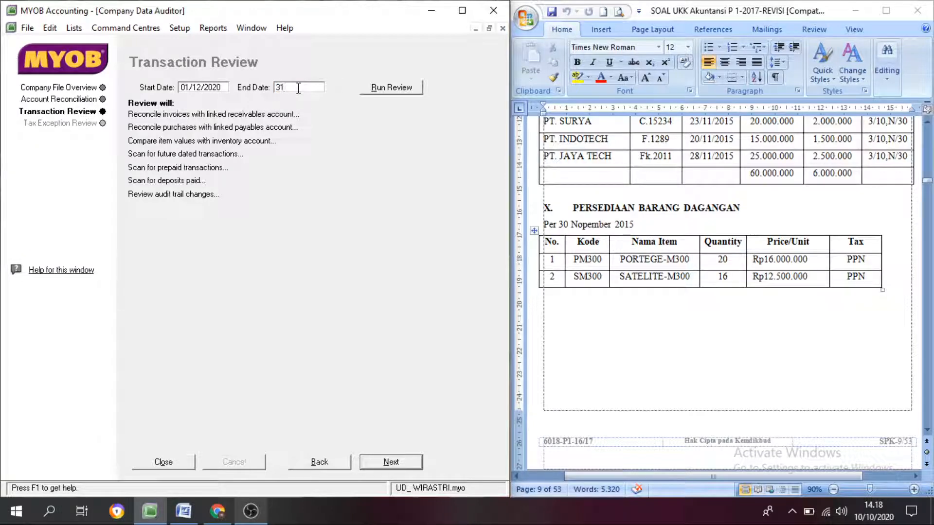
left_click(396, 92)
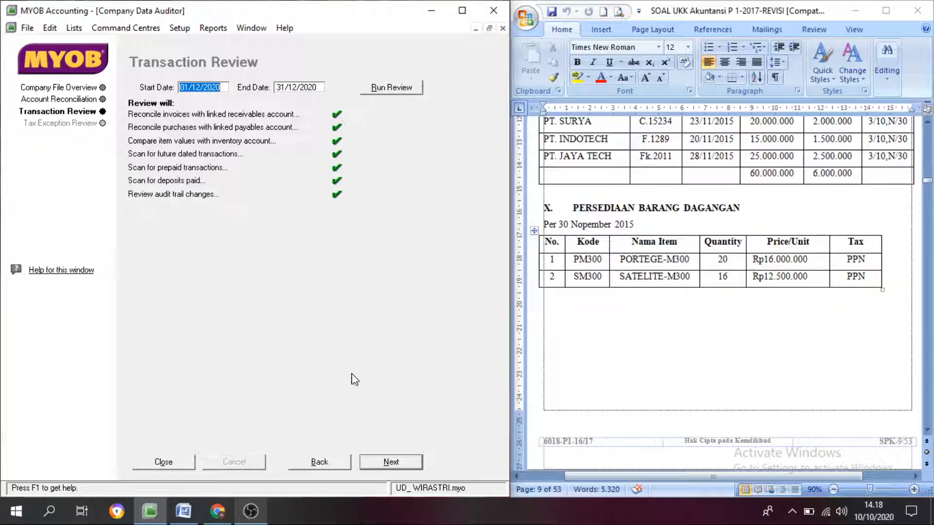
- Run the Company Data Auditor's tax exception review for 01/12/2020 to 31/12/2020 and finish the audit
left_click(409, 466)
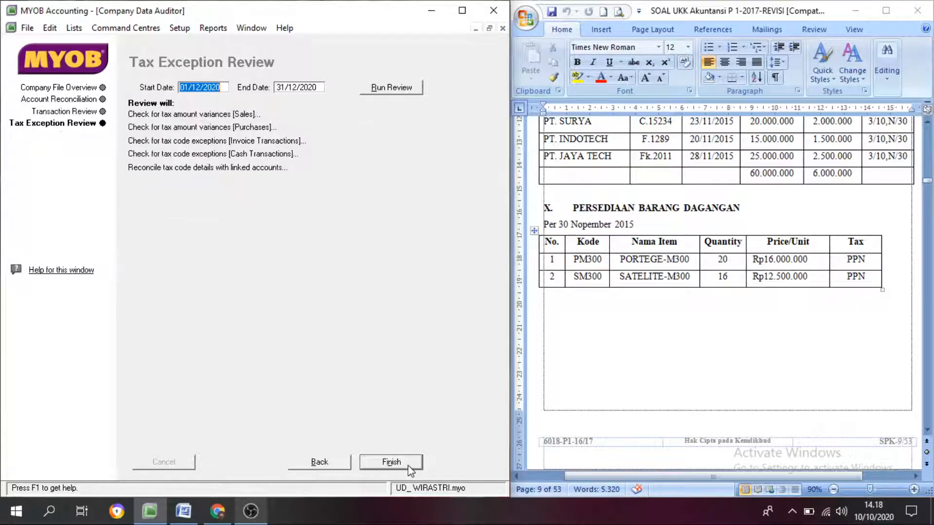
left_click(392, 88)
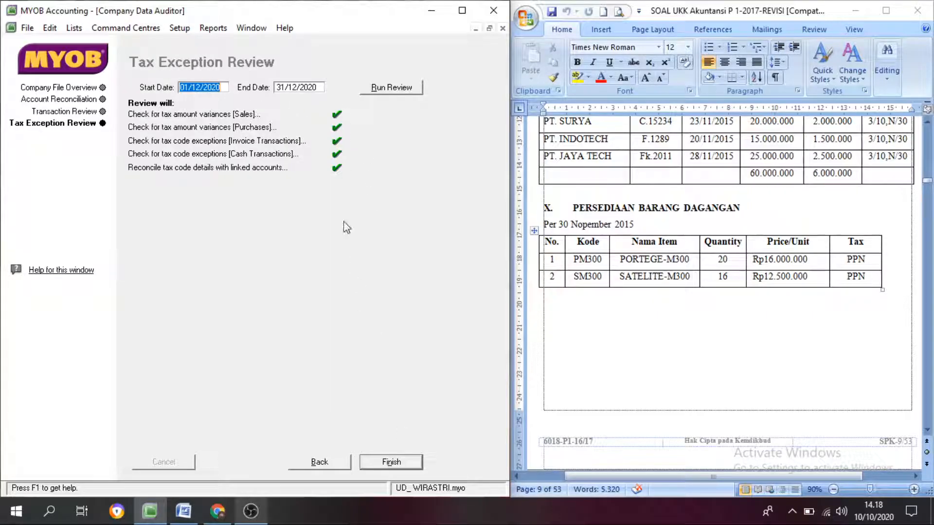
left_click(395, 471)
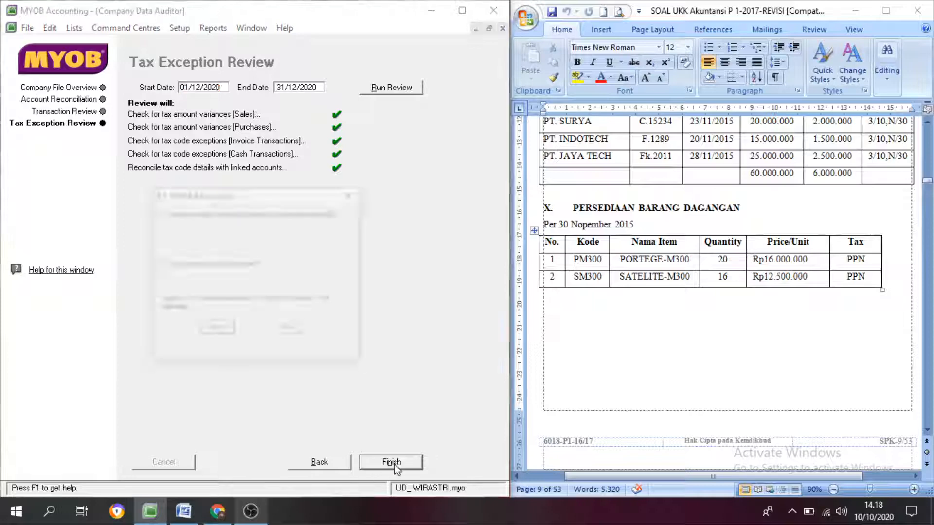
left_click(212, 327)
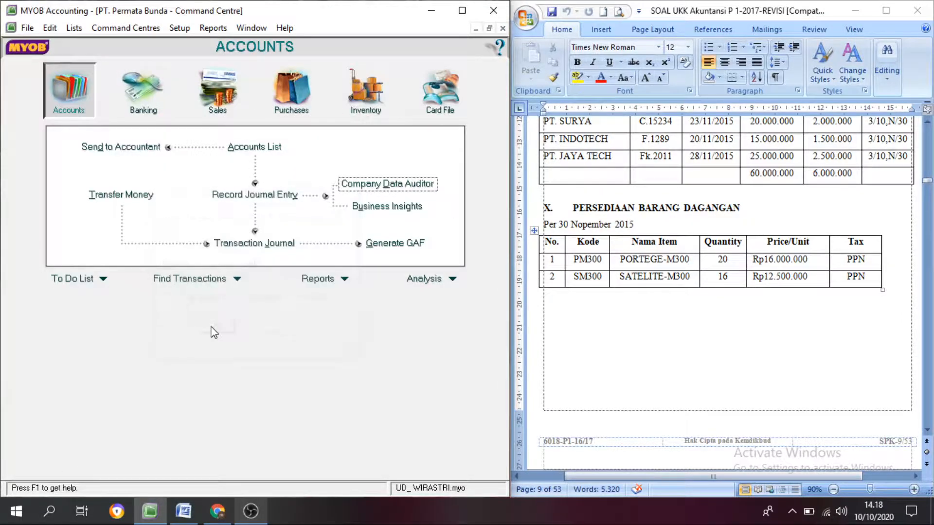